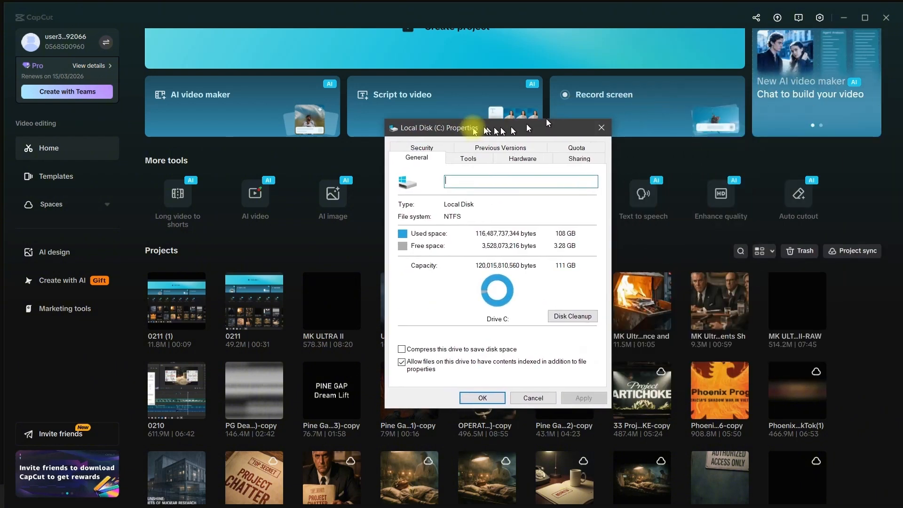
- Examine the free space of Local Disk (C:) in its properties
drag(489, 130, 475, 125)
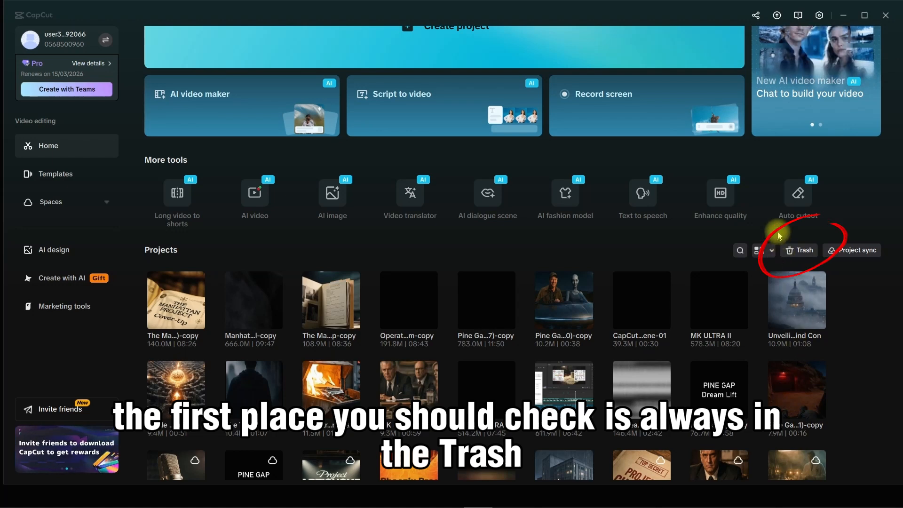
- Permanently delete all projects held in the Trash and close it
click(802, 251)
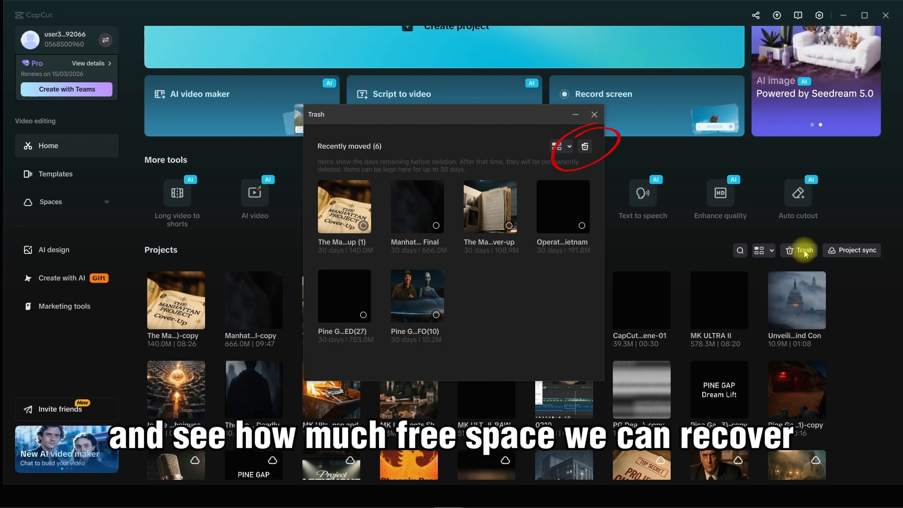
click(583, 146)
click(432, 284)
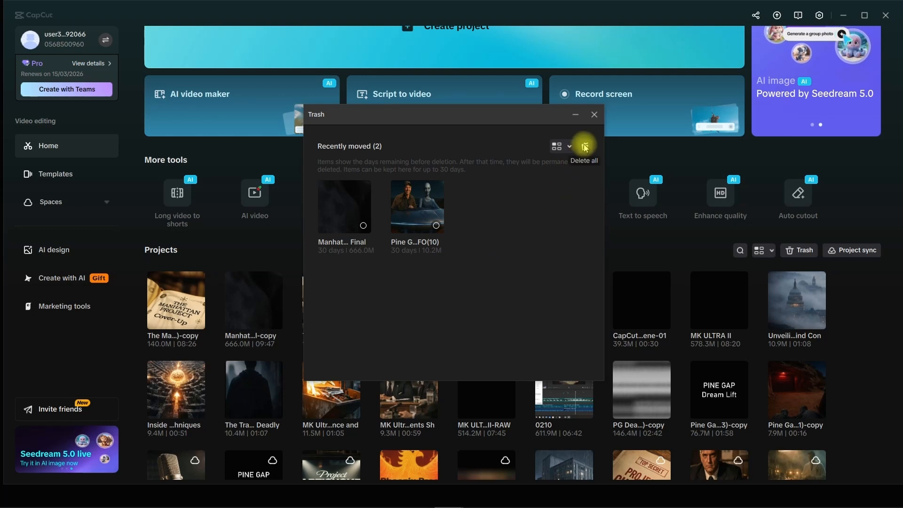
click(584, 147)
click(421, 287)
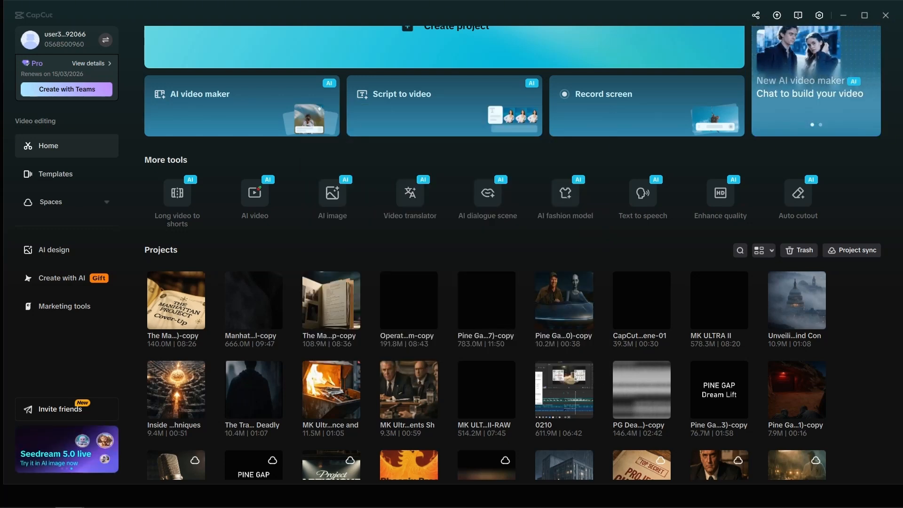
- Check the free space of drive C after emptying the Trash, then dismiss the drive properties
drag(504, 184, 408, 151)
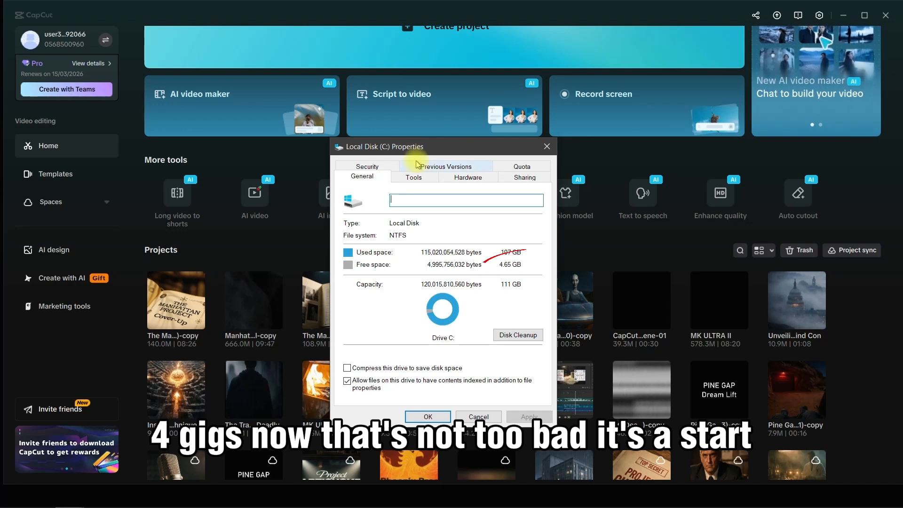
click(468, 416)
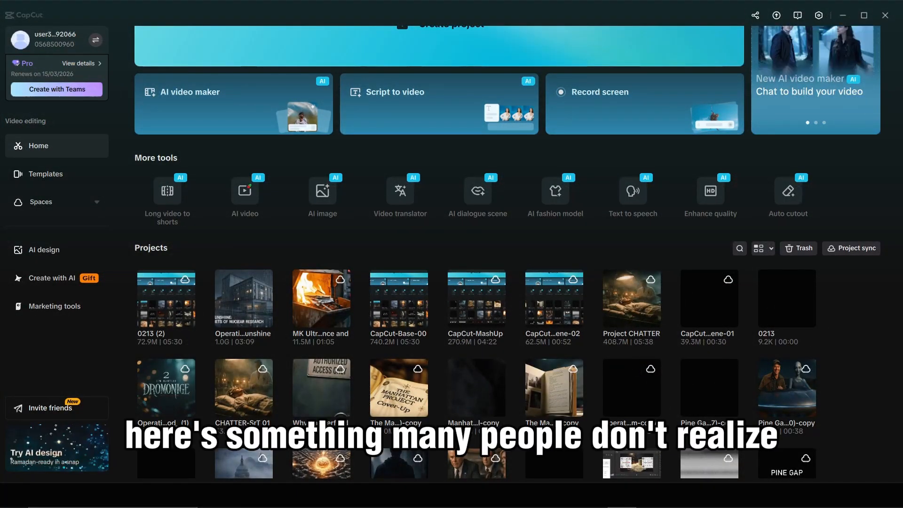
click(234, 310)
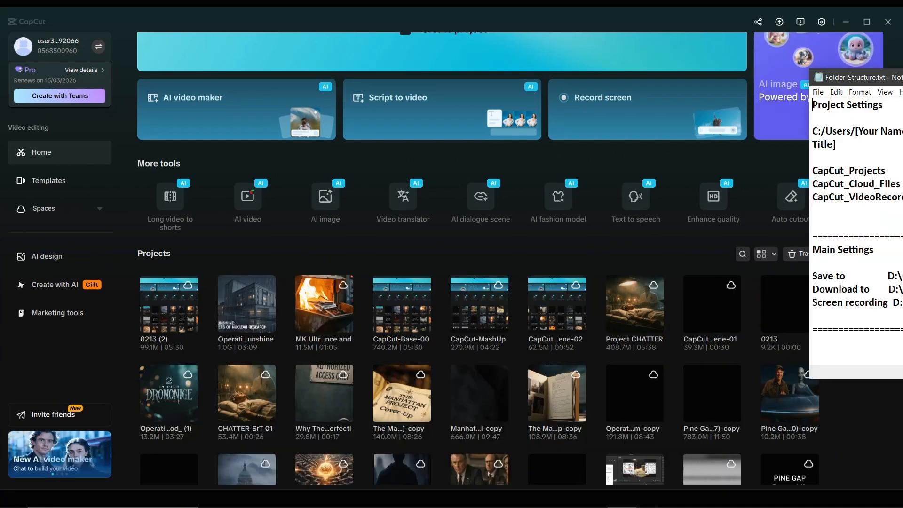
- Review the planned drive D folder structure in the Folder-Structure.txt note, then minimize it
drag(790, 21, 402, 106)
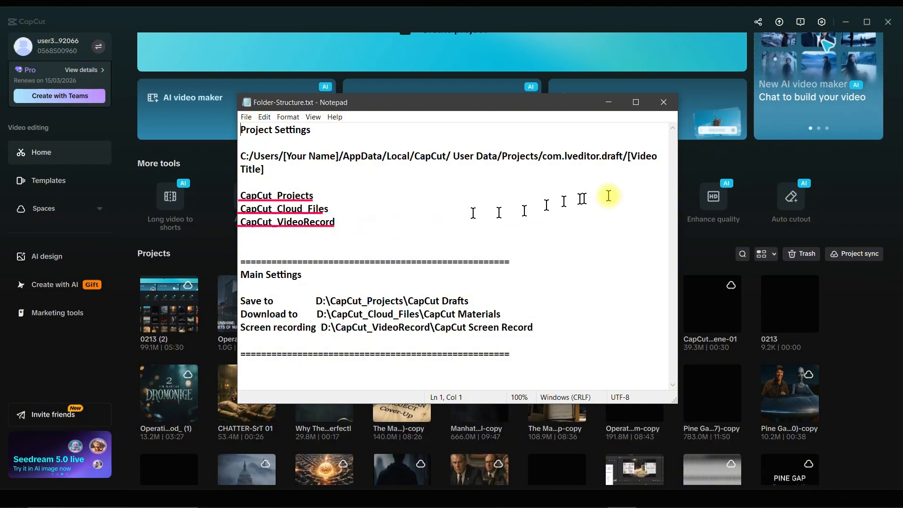
click(609, 103)
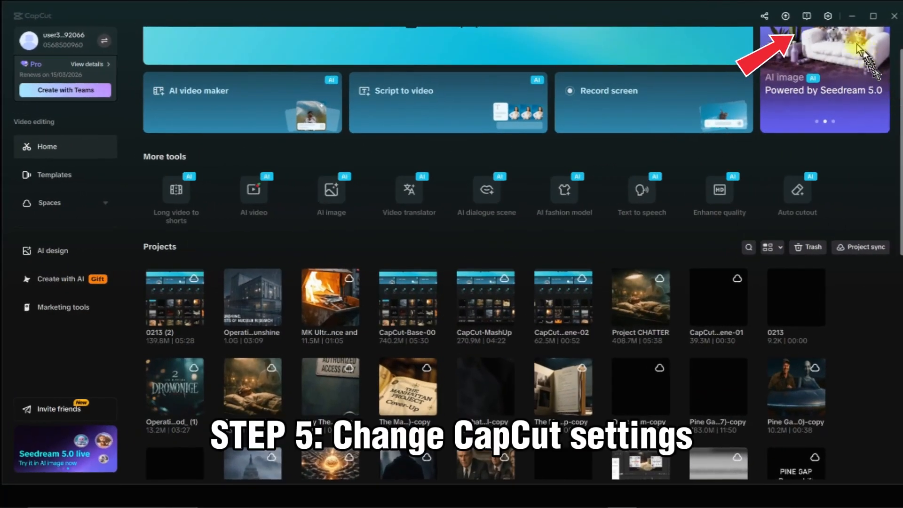
- In the draft settings, browse to the CapCut_VideoRecord folder on drive D for the screen recording location
click(827, 16)
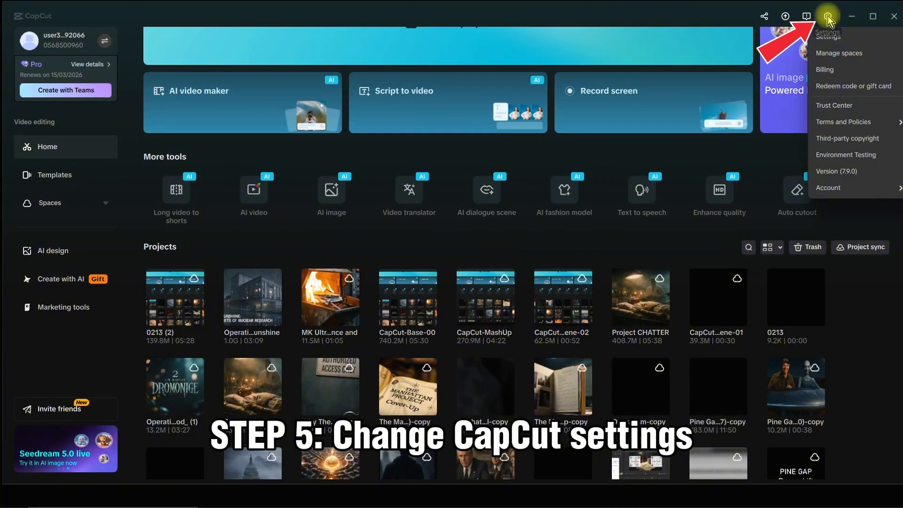
click(831, 37)
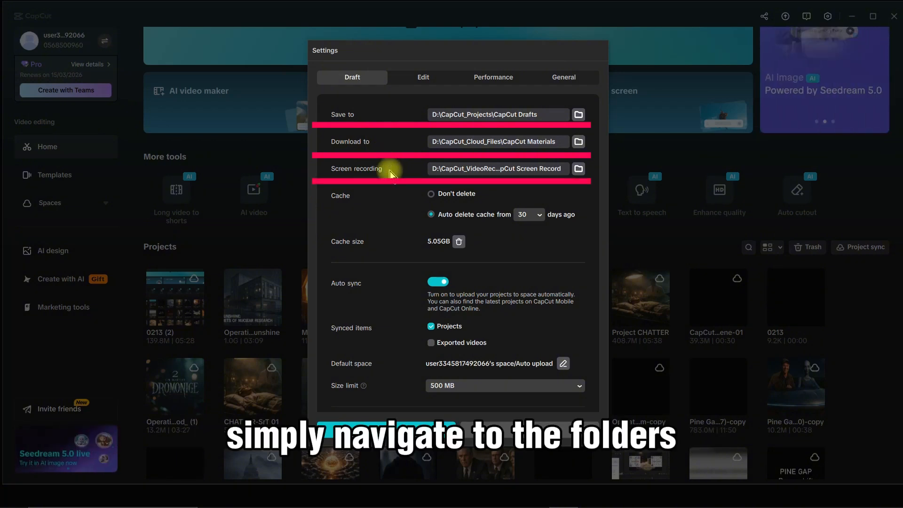
click(578, 168)
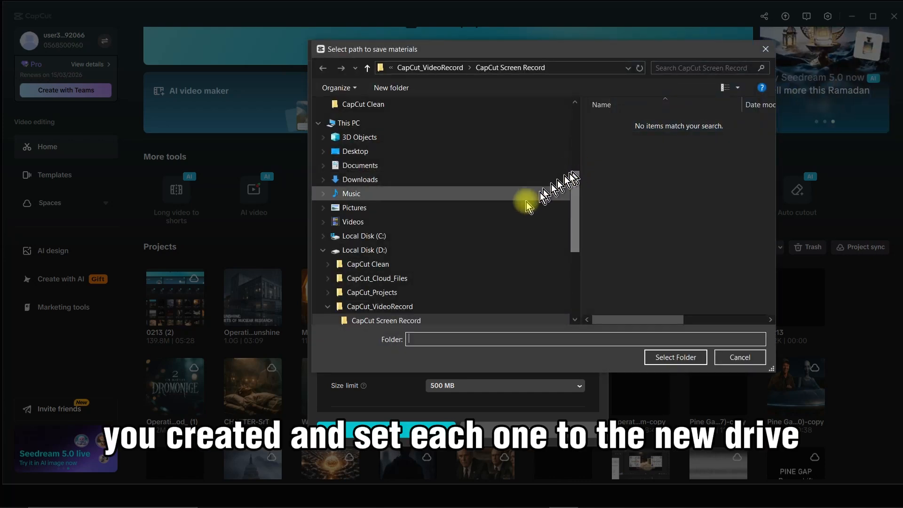
click(388, 306)
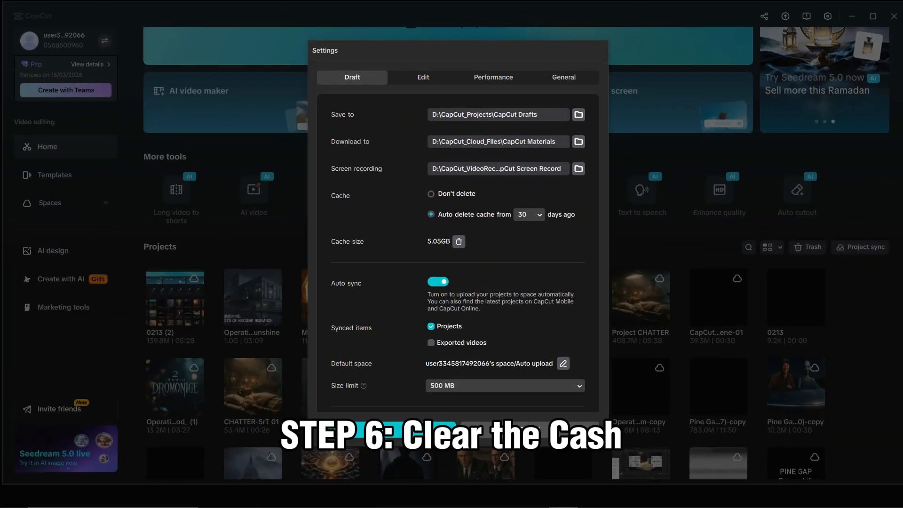
- Examine drive C's free space in its properties before clearing the cache, then dismiss them
right_click(816, 253)
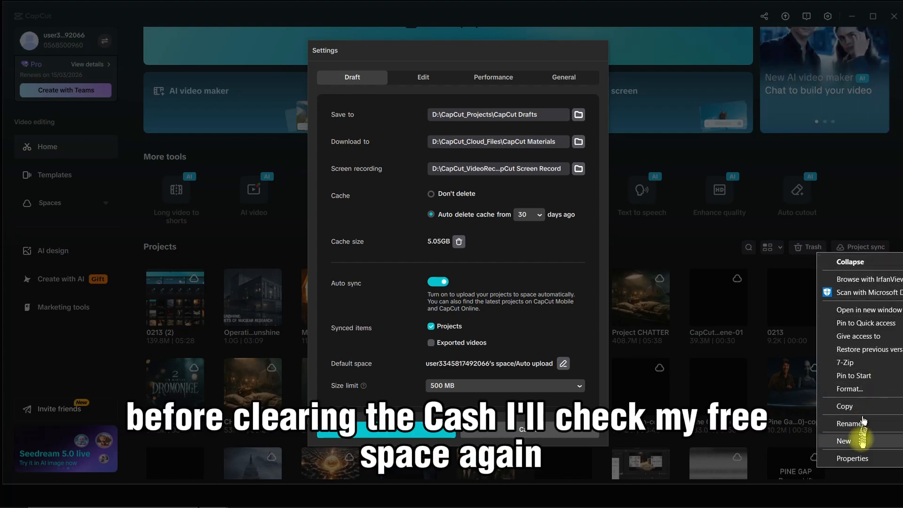
click(861, 459)
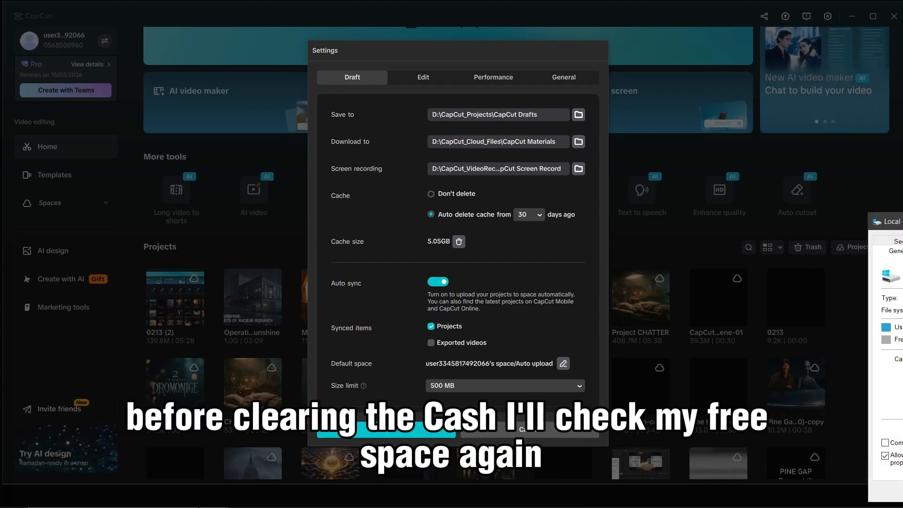
drag(893, 221, 429, 126)
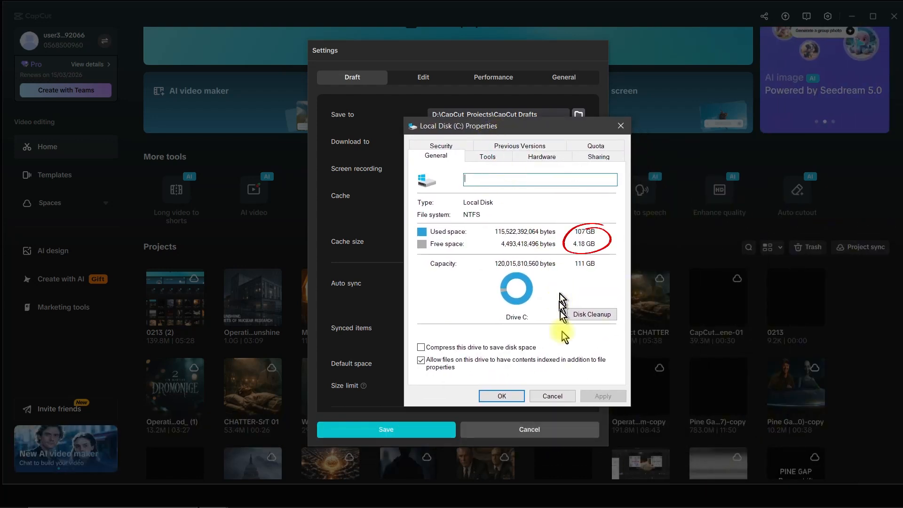
click(552, 396)
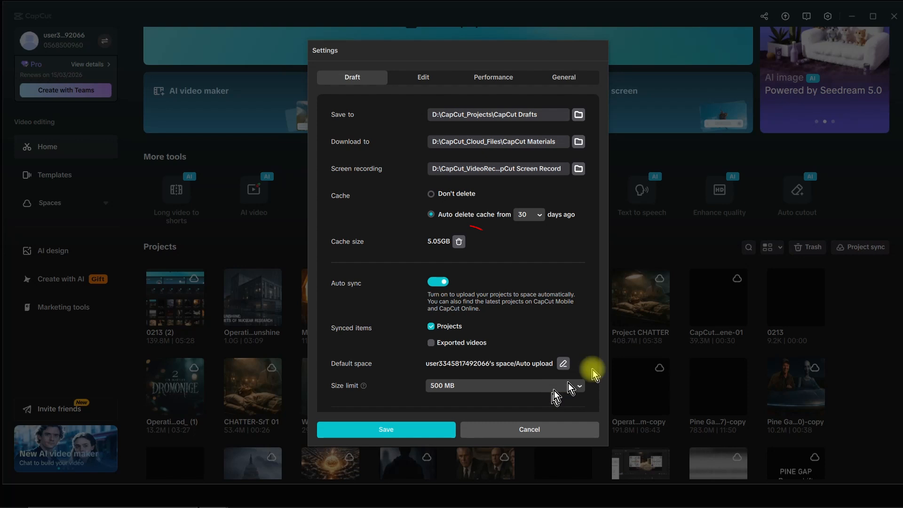
- Clear all cache files from the draft settings
click(460, 241)
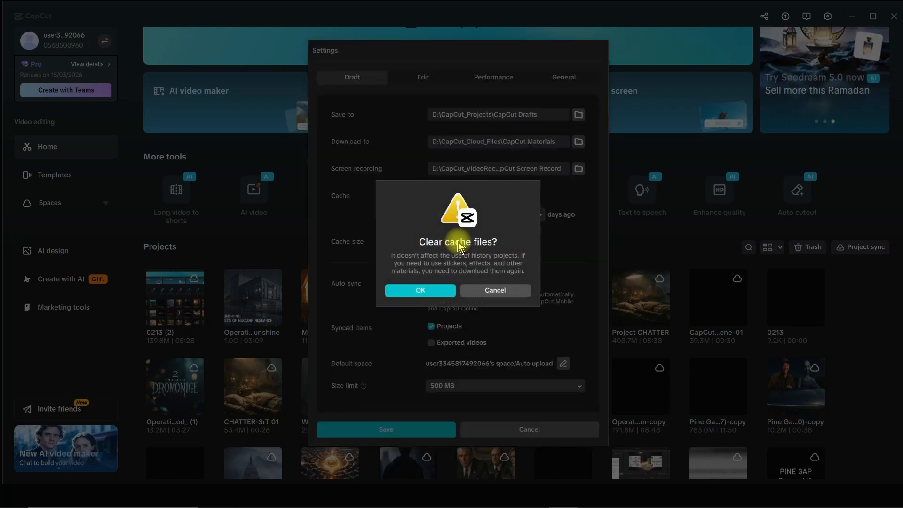
click(421, 291)
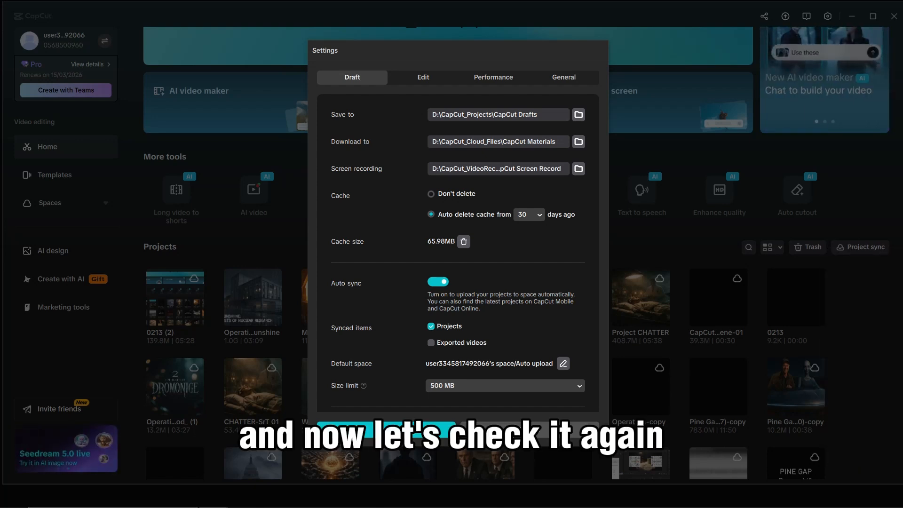
- Recheck drive C's free space after the cache clearing and close its properties
drag(705, 201, 432, 153)
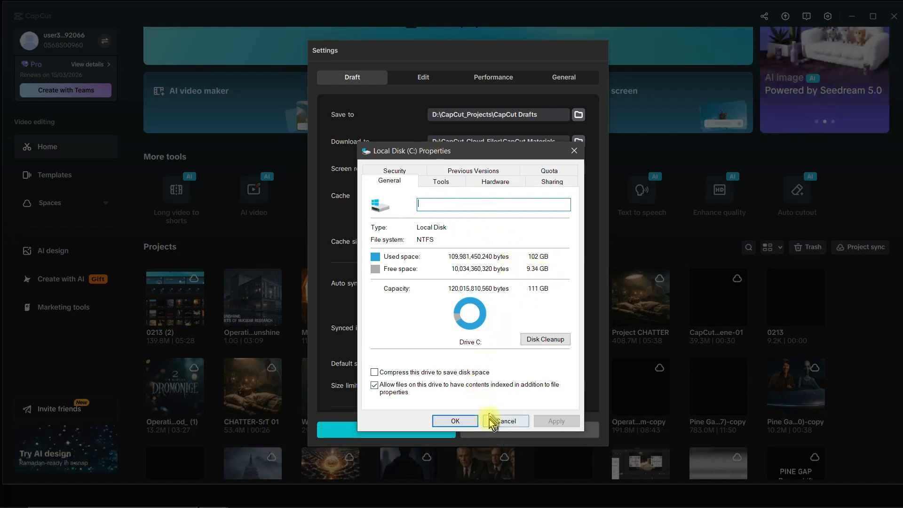
click(459, 422)
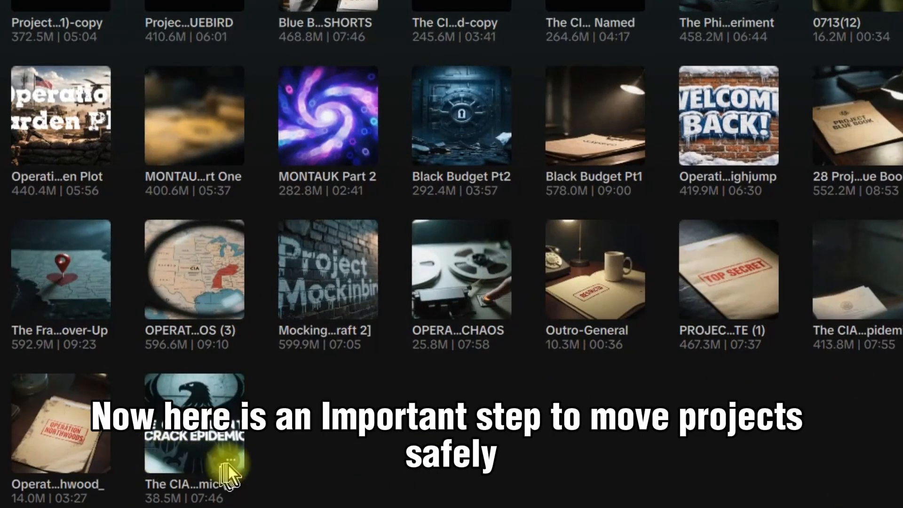
- Duplicate the last project in the list, "The CIA...mic (1)", and move the original to the Trash
click(230, 461)
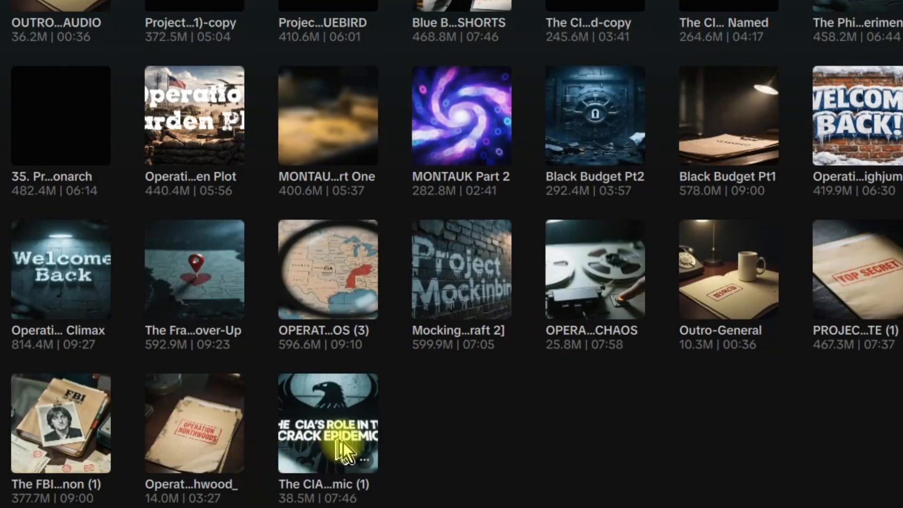
right_click(365, 461)
click(383, 489)
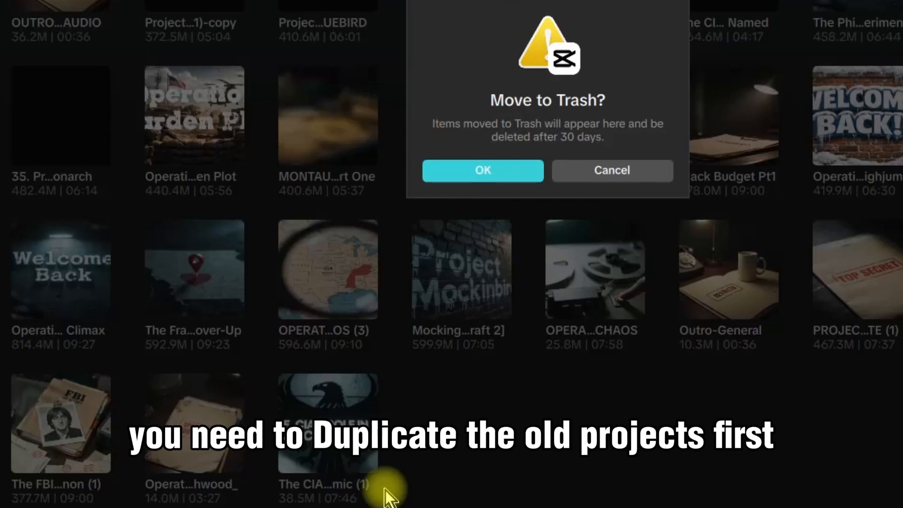
click(477, 175)
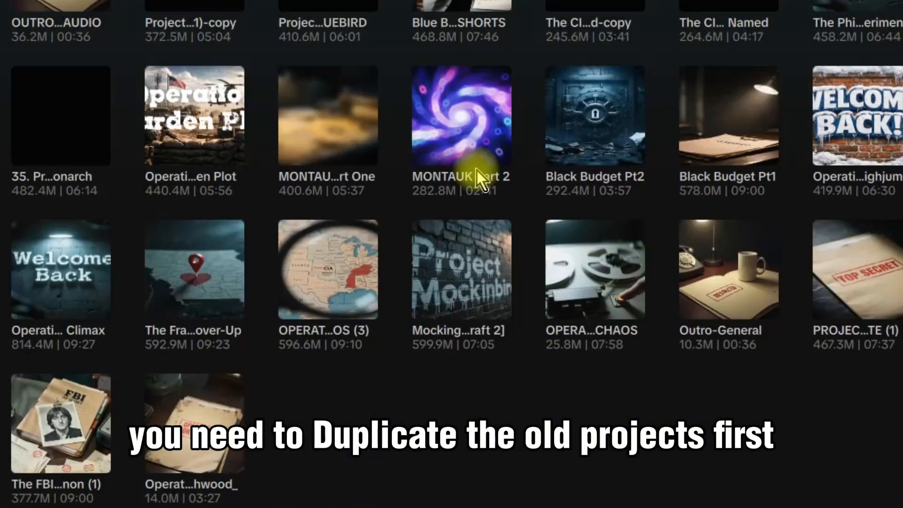
- Duplicate the "Operat...hwood_" project and move its original to the Trash
right_click(235, 458)
click(260, 462)
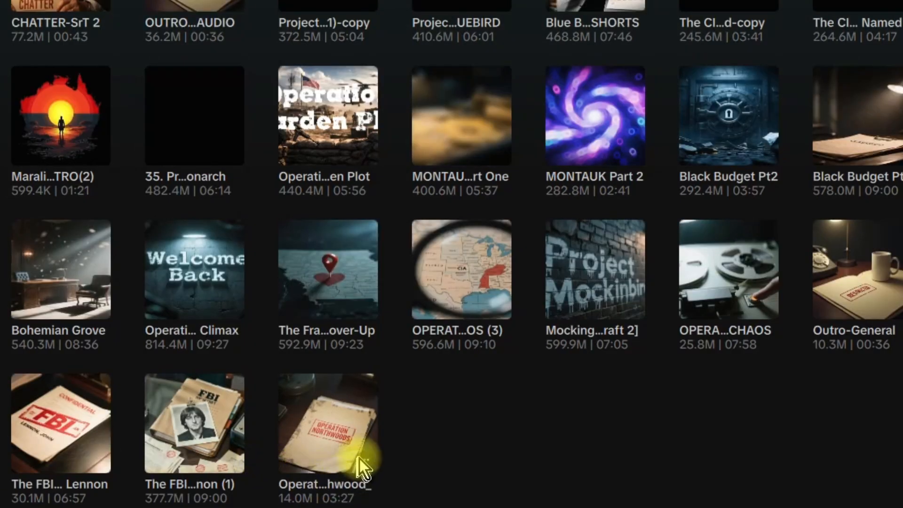
right_click(359, 458)
click(385, 486)
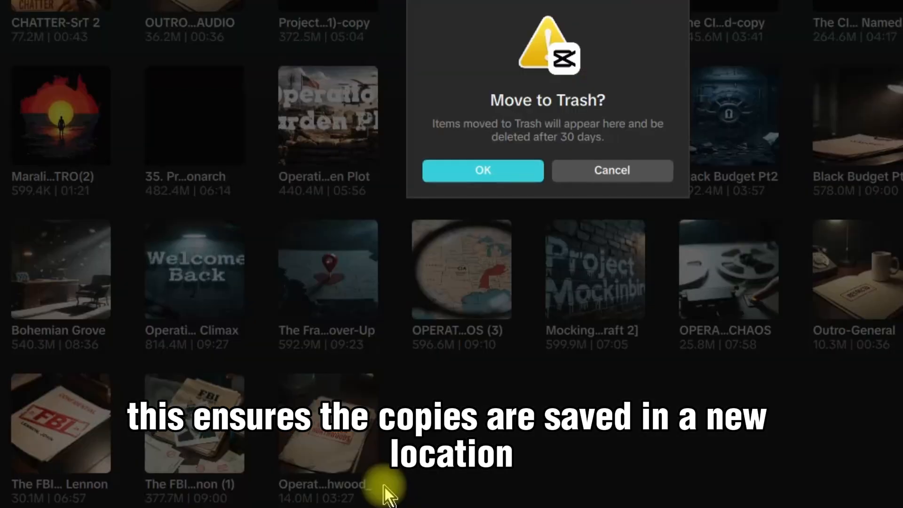
click(474, 175)
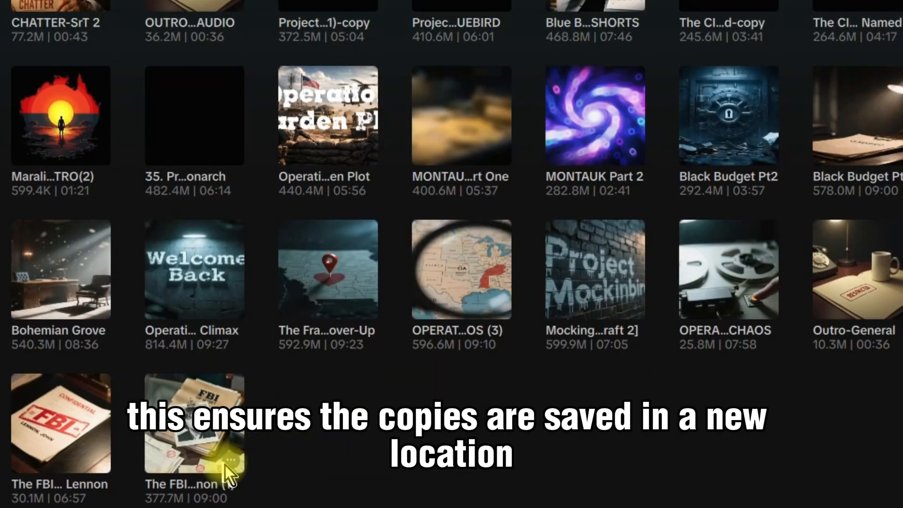
- Duplicate the "The FBI...non (1)" project and move its original to the Trash
click(227, 464)
click(268, 458)
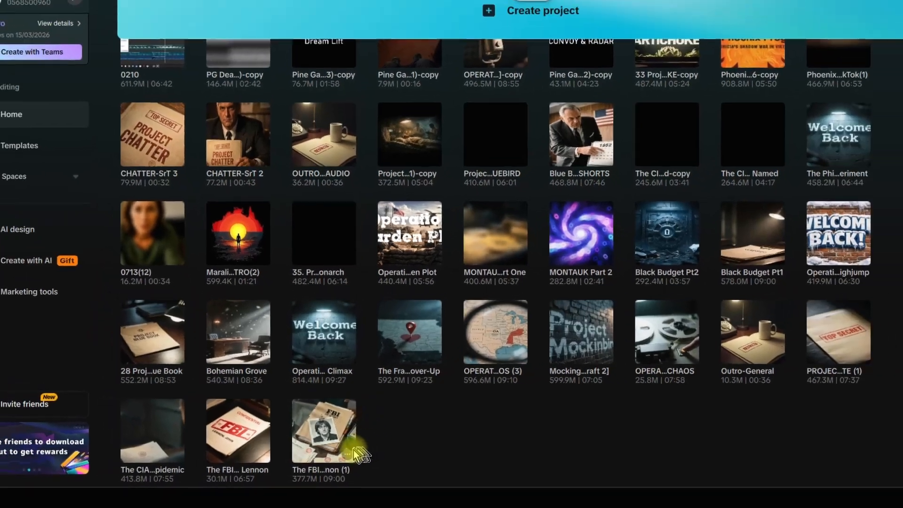
click(240, 461)
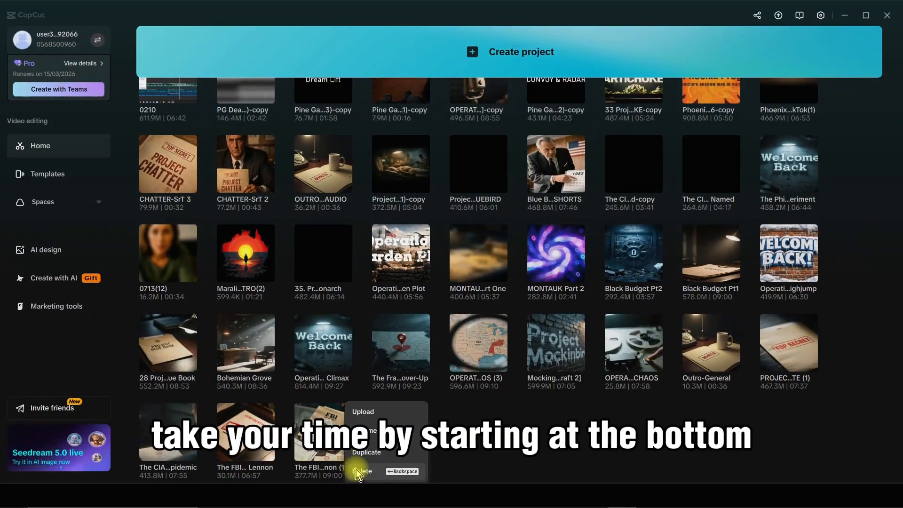
click(358, 471)
click(403, 285)
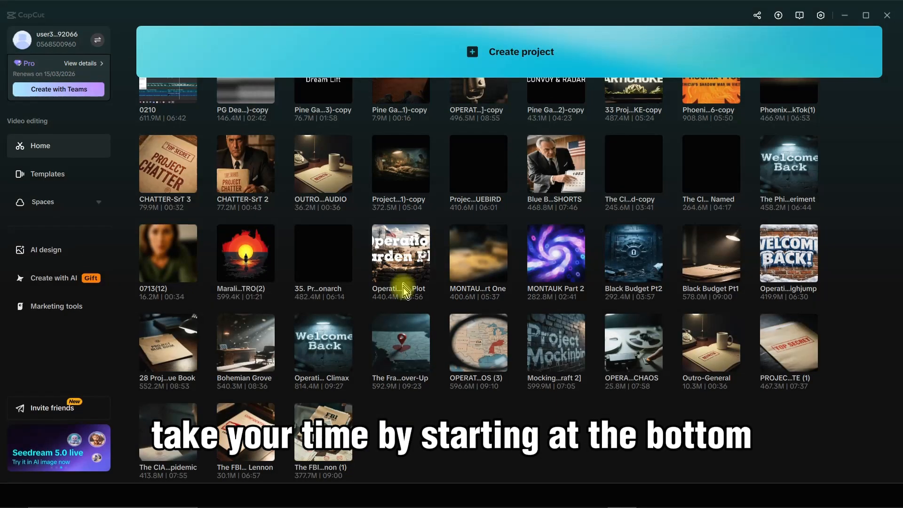
- Duplicate the "The FBI... Lennon" project and move its original to the Trash
click(271, 460)
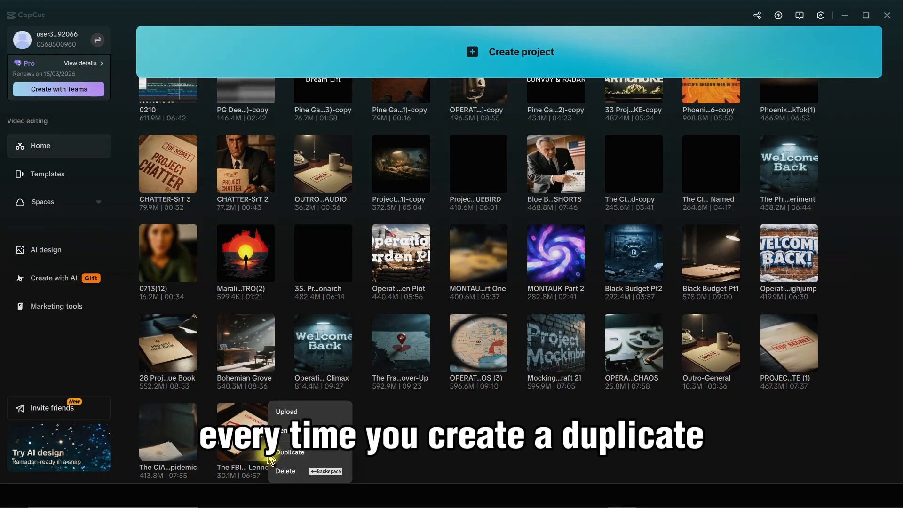
click(284, 453)
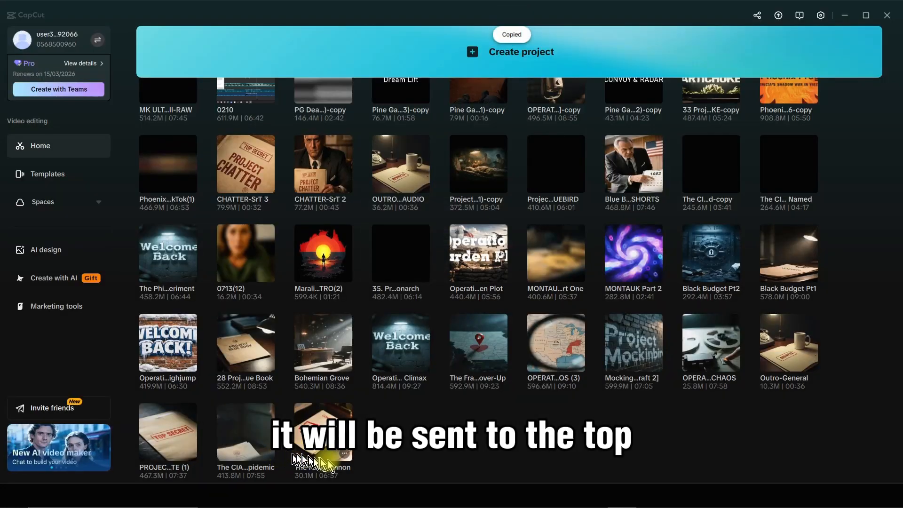
click(344, 459)
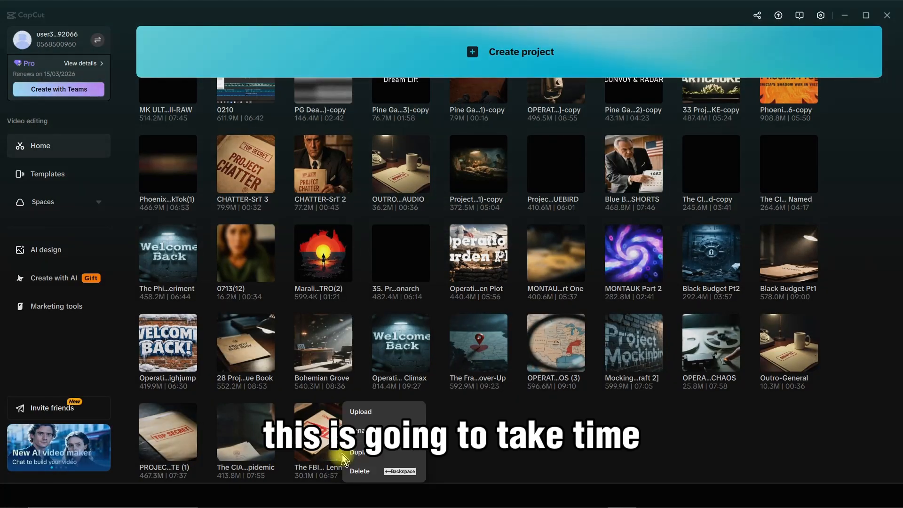
click(358, 467)
click(402, 291)
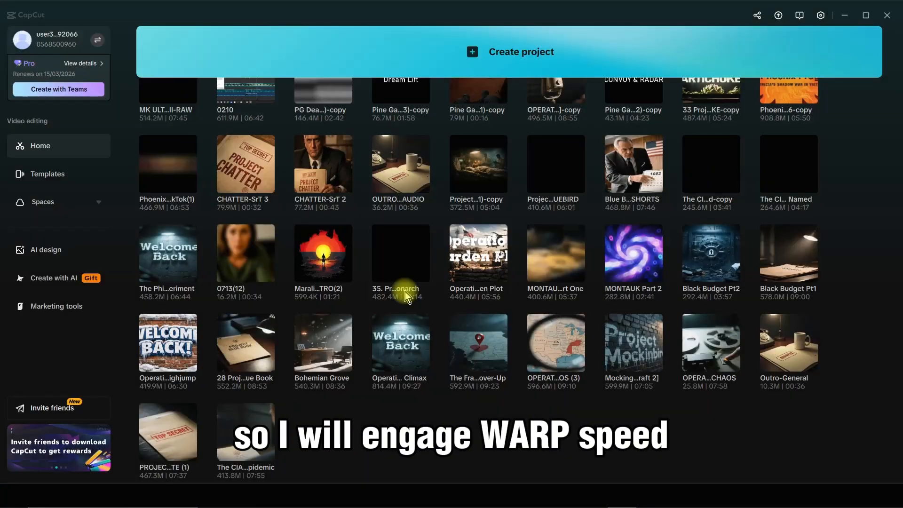
- Duplicate the "The CIA...pidemic" project at the end of the project list
click(267, 459)
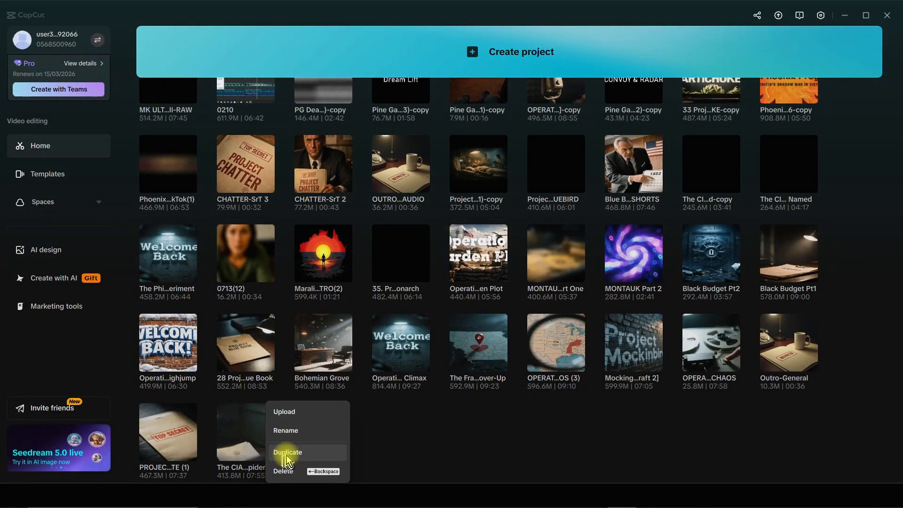
click(284, 452)
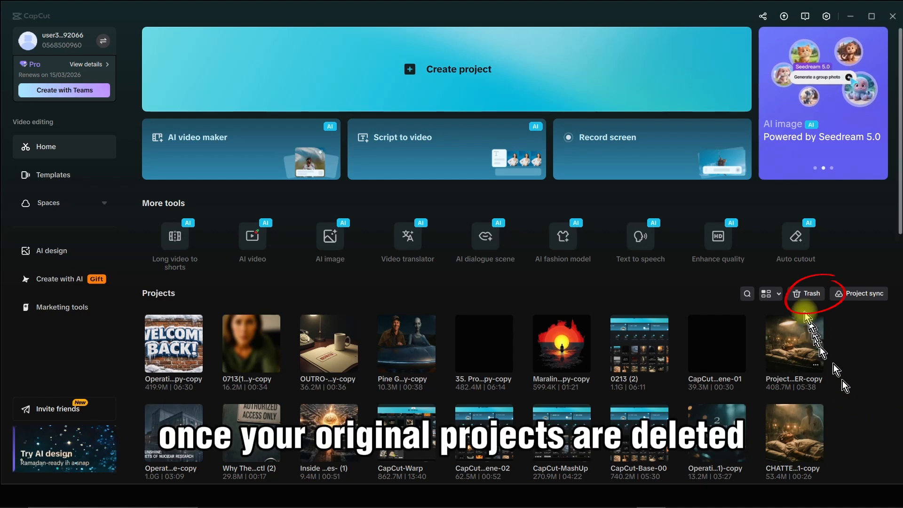
- Permanently delete all items in the Trash, repeating until none remain, and close the Trash
click(808, 293)
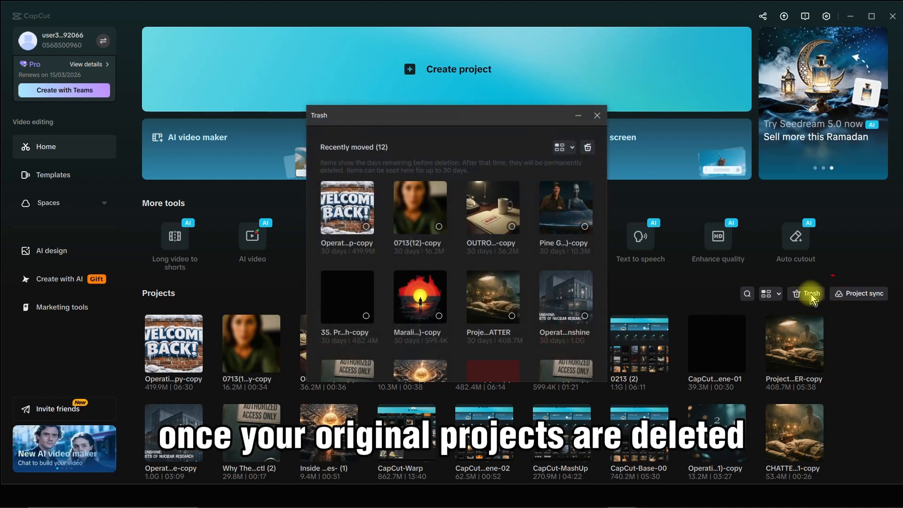
click(588, 151)
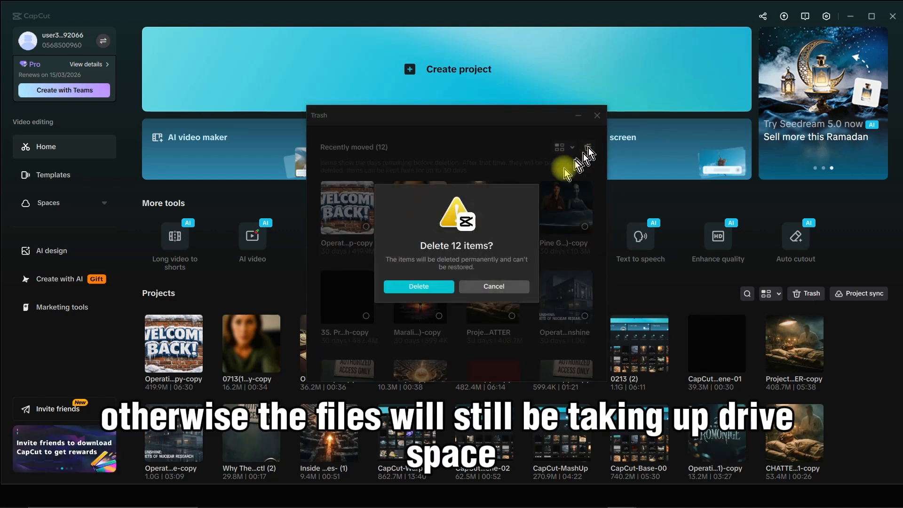
click(417, 288)
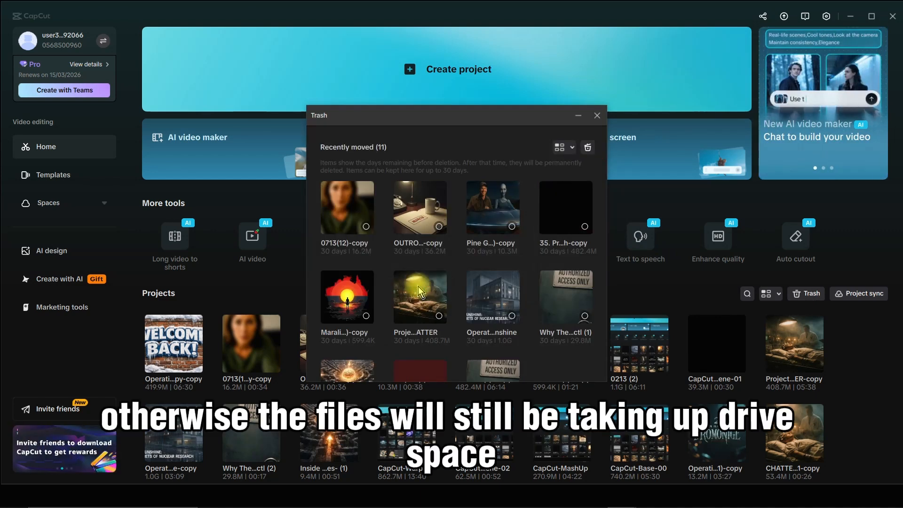
click(588, 149)
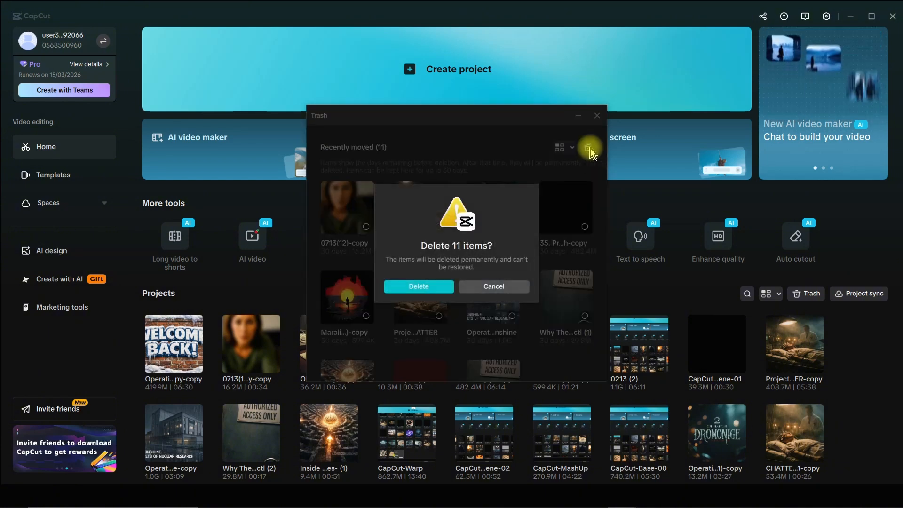
click(418, 285)
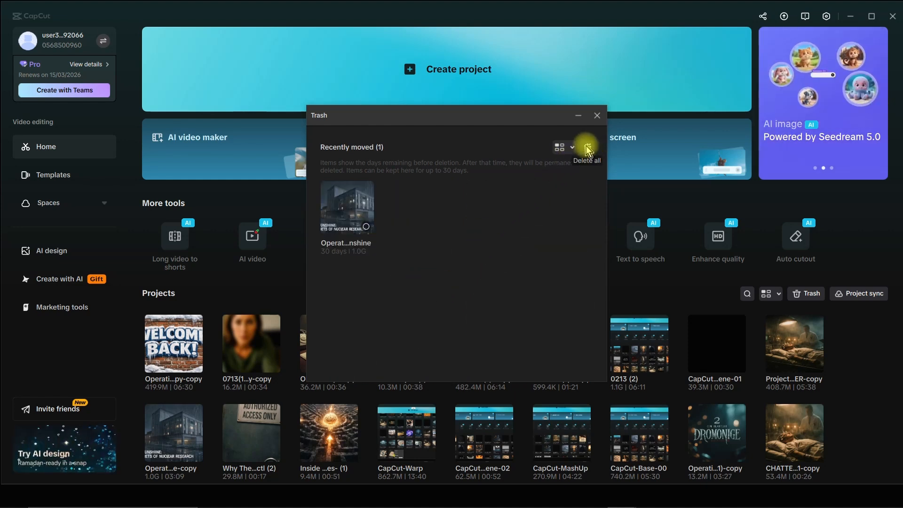
click(587, 147)
click(423, 287)
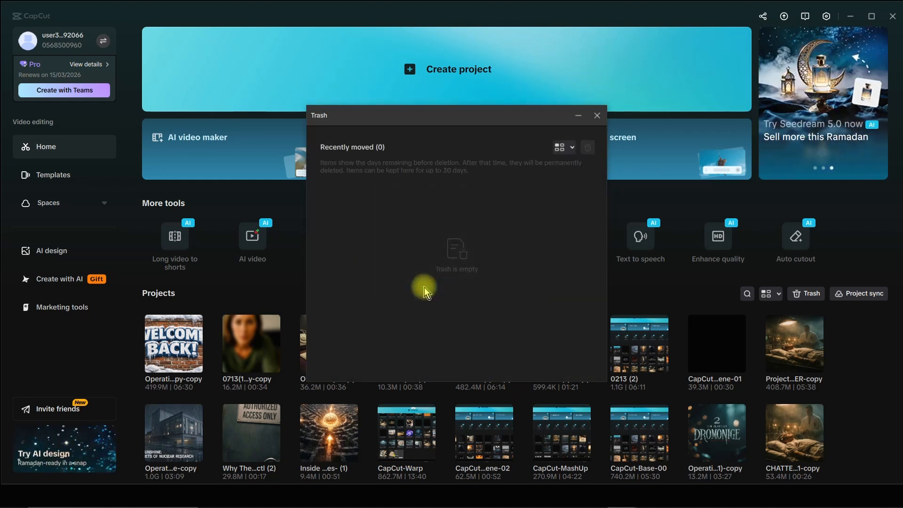
click(597, 116)
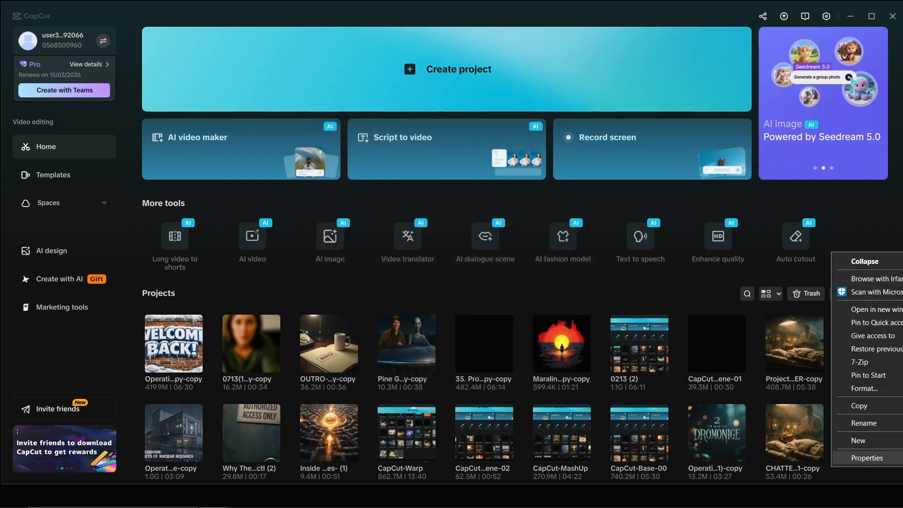
- Check the used and free space in the properties of Local Disk (C:), and close them
click(878, 458)
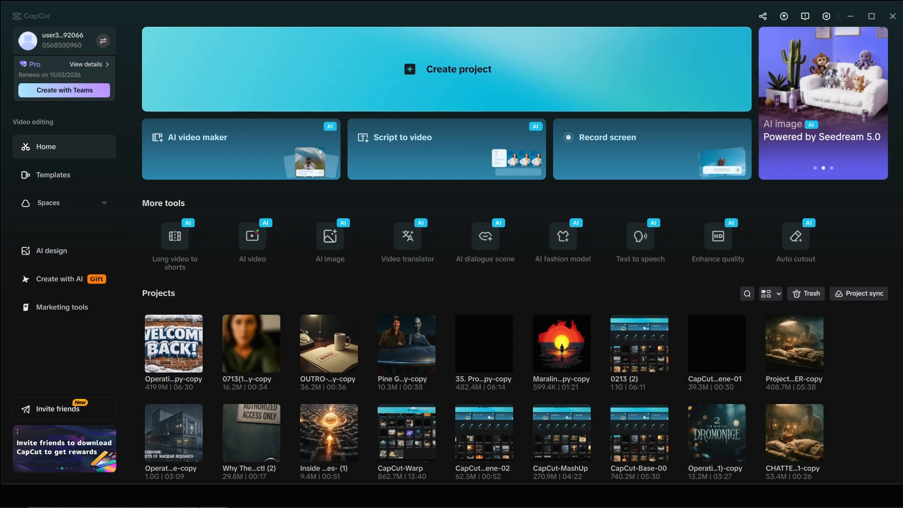
drag(623, 198, 470, 130)
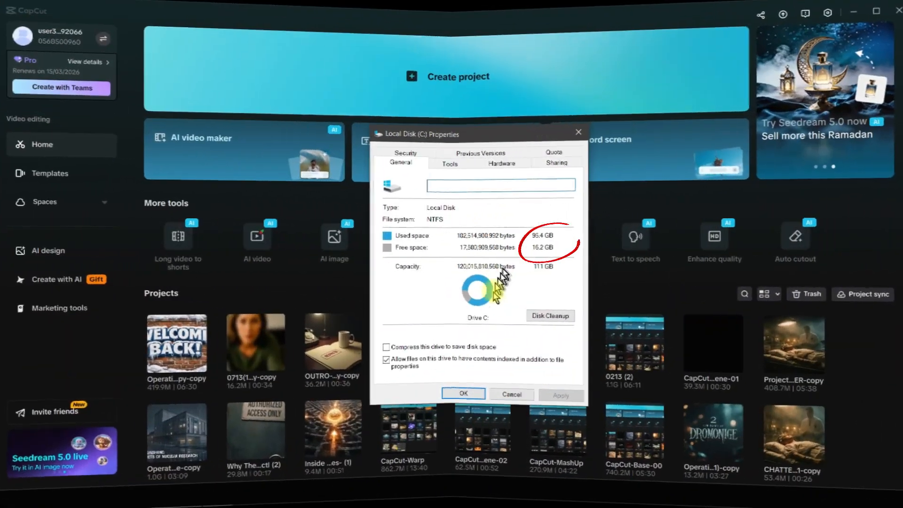
click(470, 397)
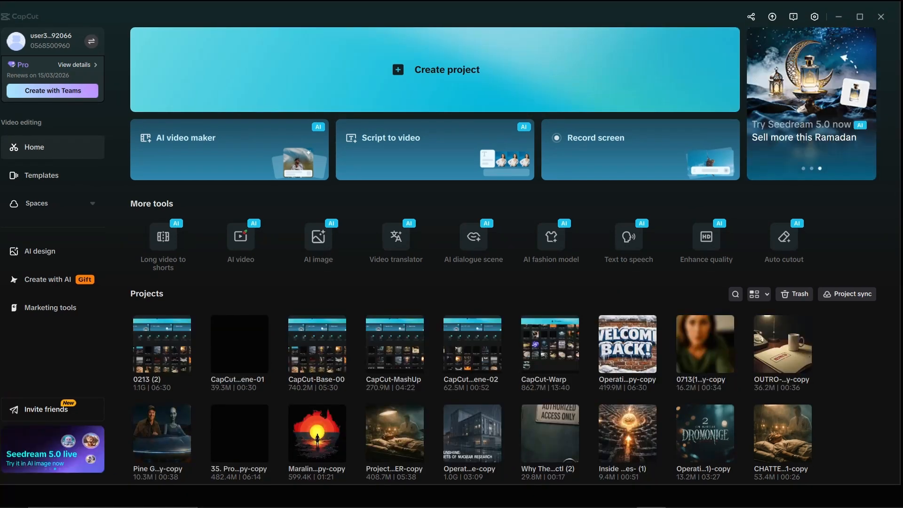
- In File Explorer, open the CapCut Apps folder on drive C, under Users, the user's folder, AppData, Local, CapCut
drag(902, 80, 466, 80)
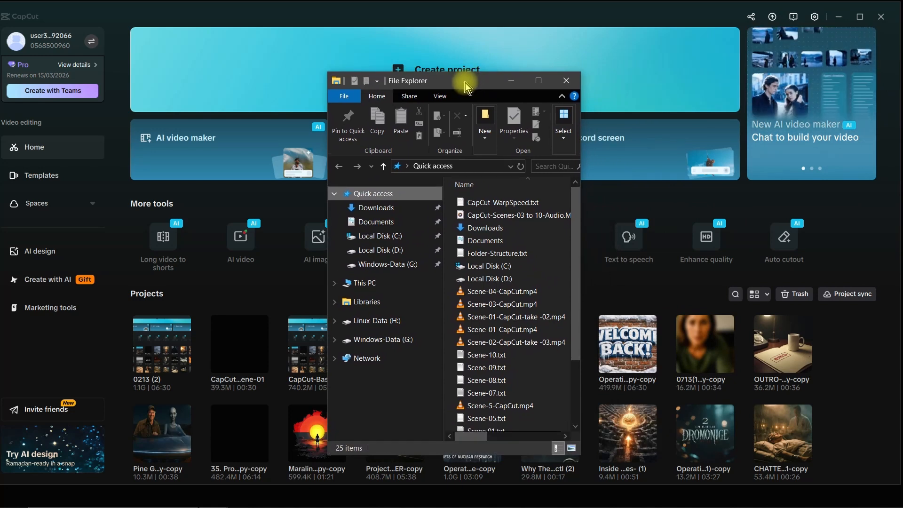
click(375, 237)
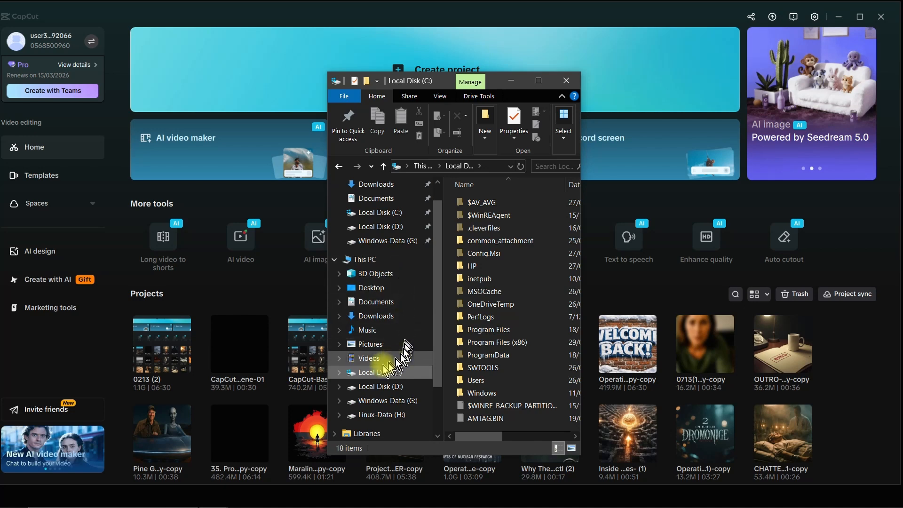
click(338, 372)
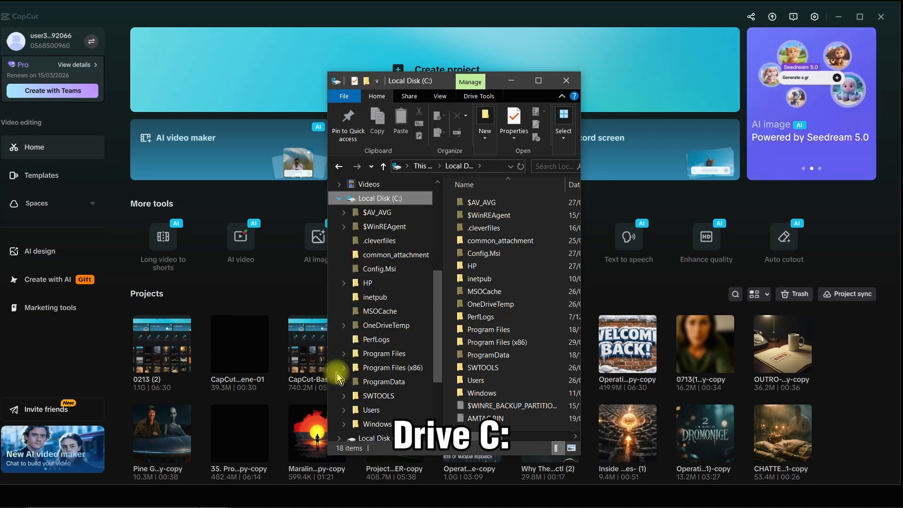
click(344, 410)
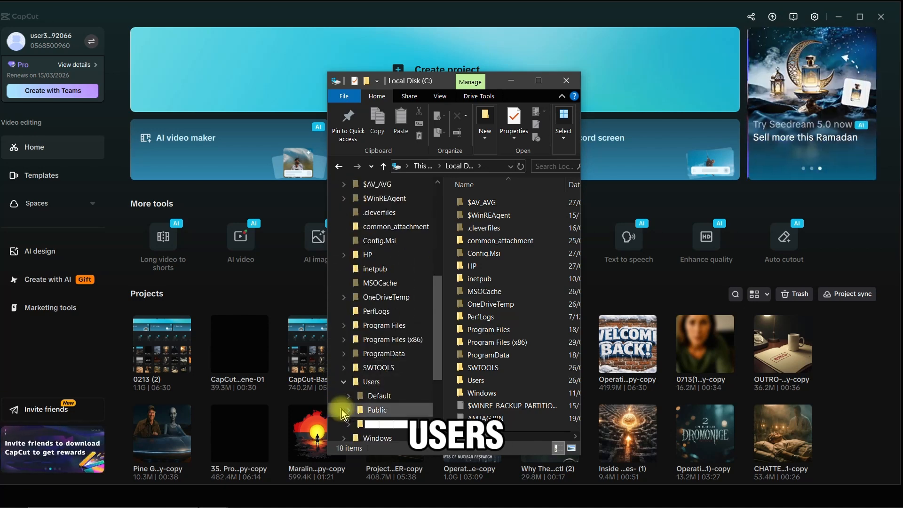
click(348, 424)
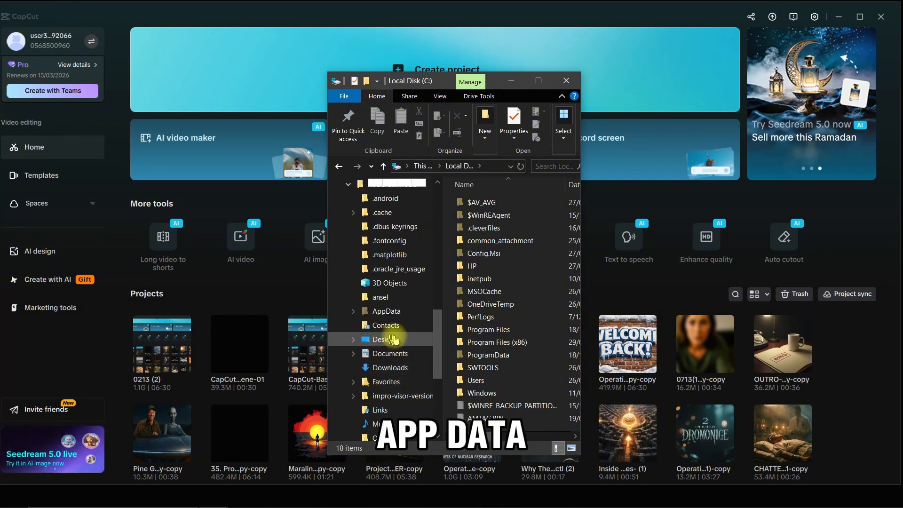
click(352, 310)
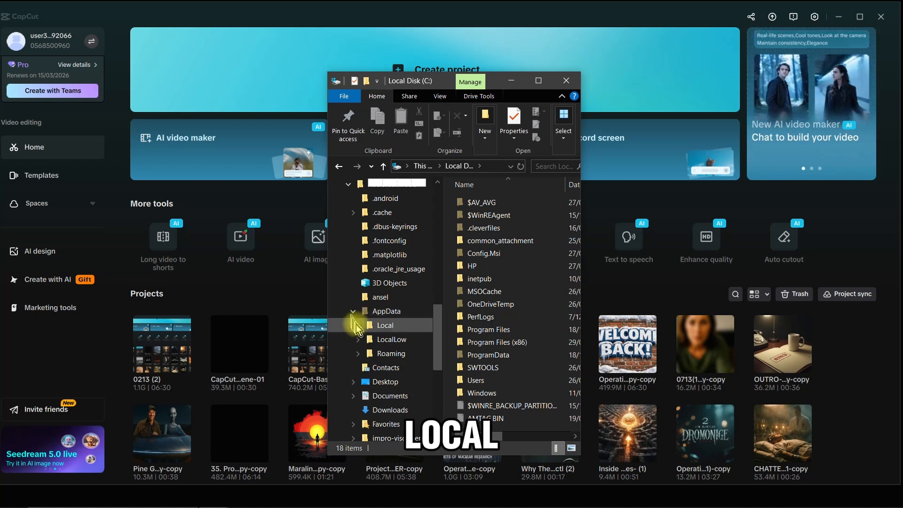
click(358, 325)
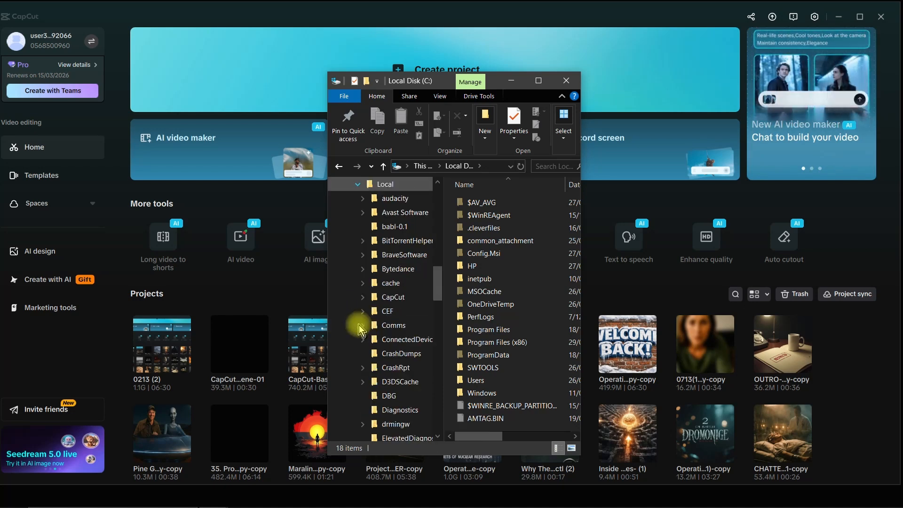
click(362, 297)
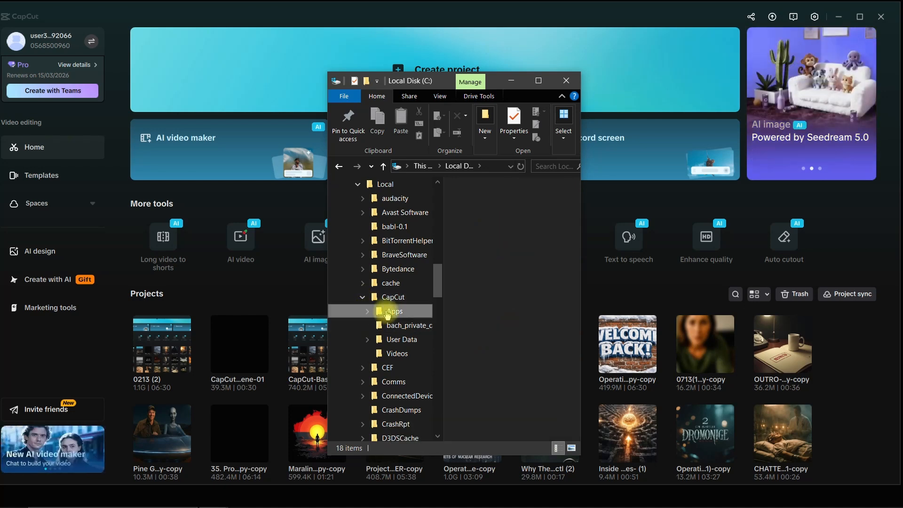
click(387, 313)
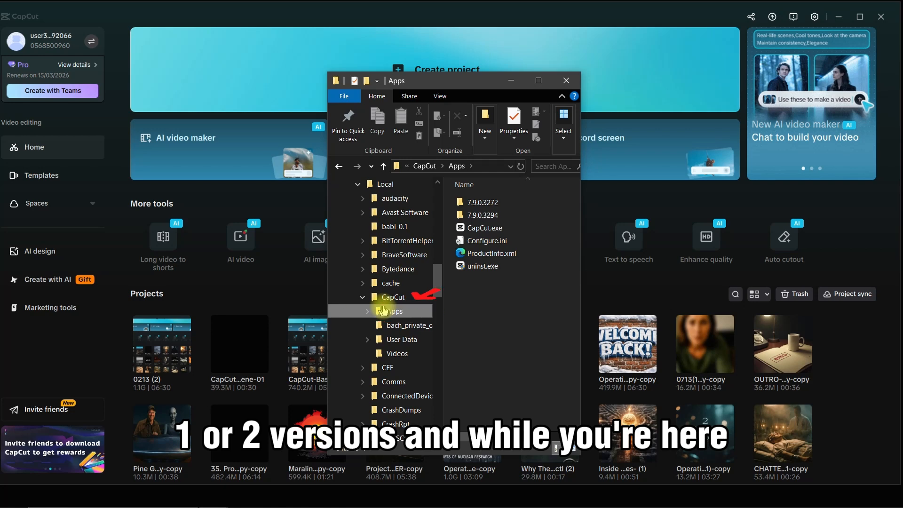
- Pin the CapCut Apps folder to Quick access, check the pinned entry and move File Explorer out of the way
right_click(395, 312)
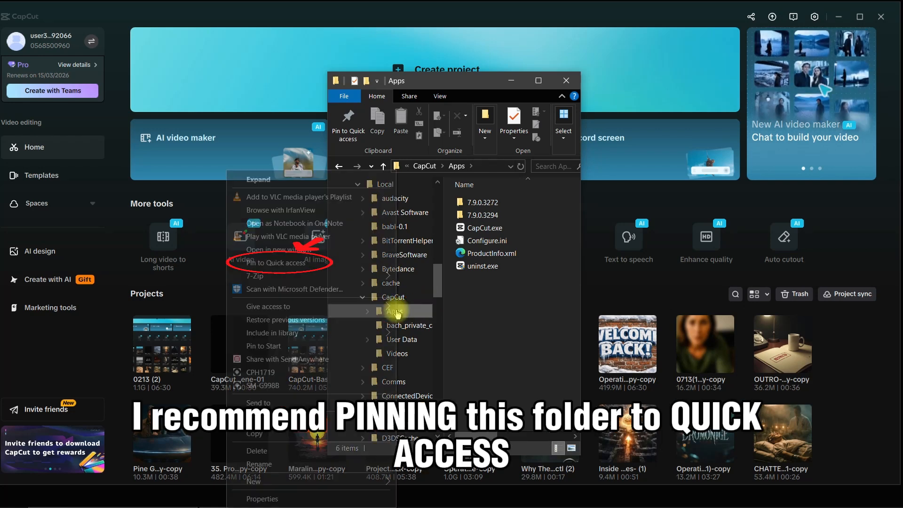
mouse_move(386, 311)
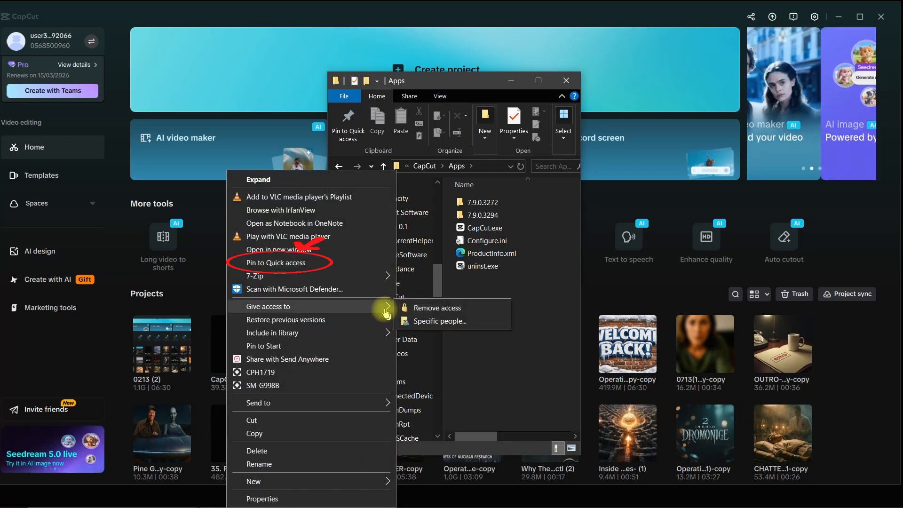
click(290, 262)
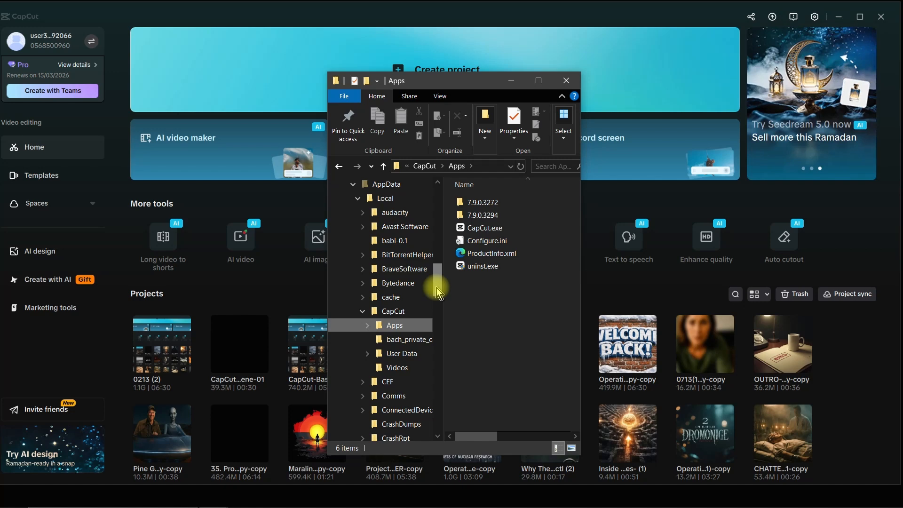
drag(436, 288, 453, 203)
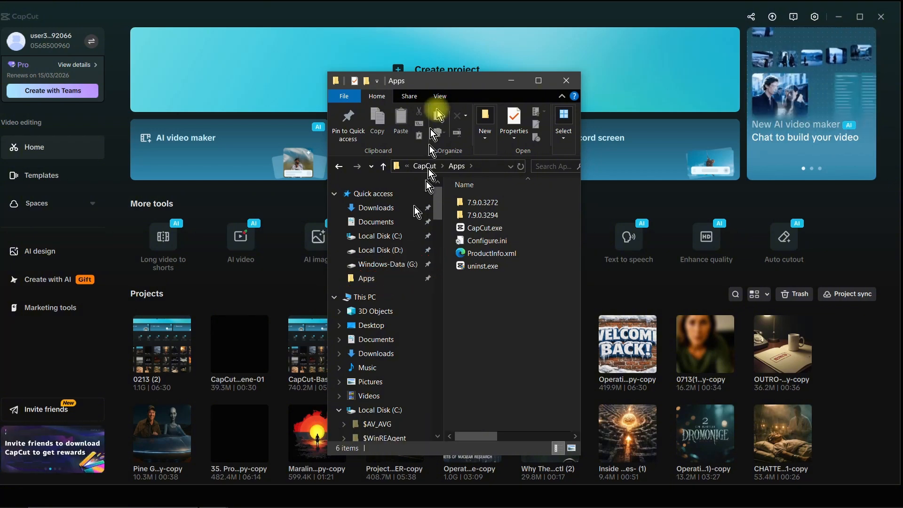
drag(459, 87, 902, 70)
- Review the space on Local Disk (C:) again in its properties and dismiss the dialog
drag(902, 211, 461, 127)
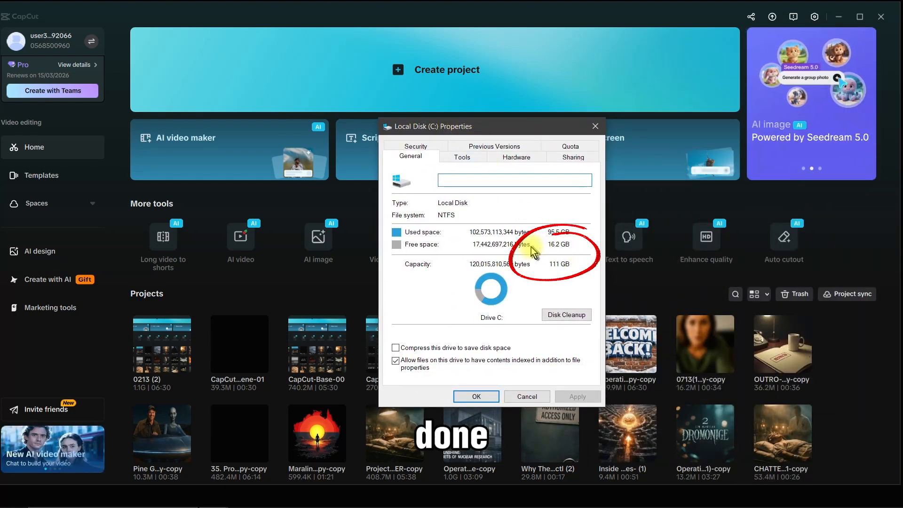
click(476, 397)
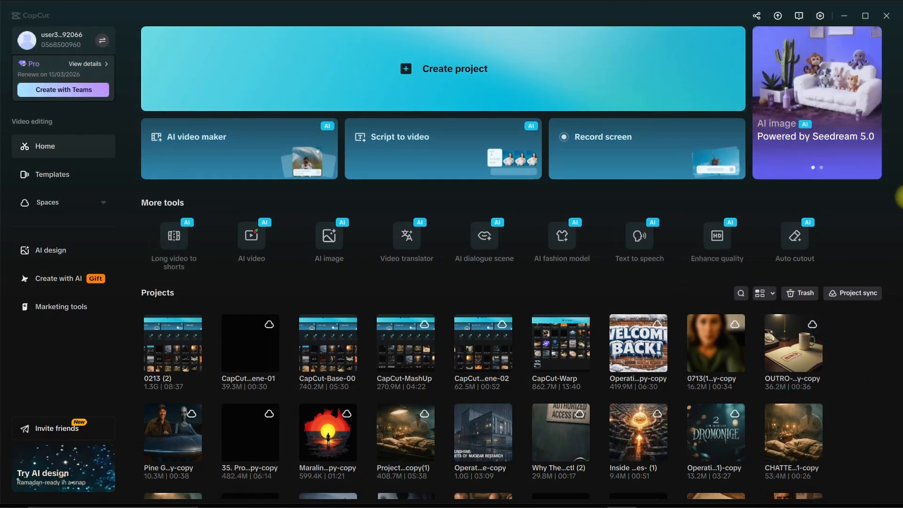
- Check CapCut for updates and install the new version 8.2.0 Beta test version 1
click(820, 16)
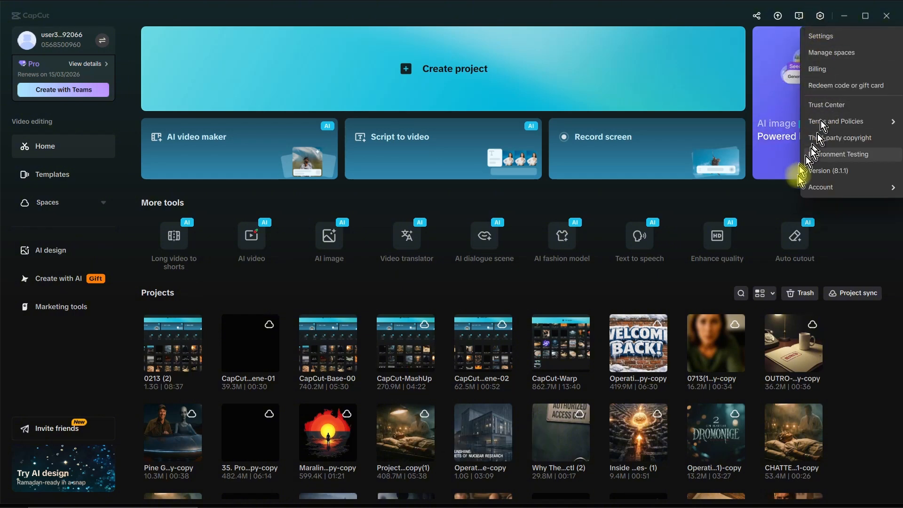
click(813, 170)
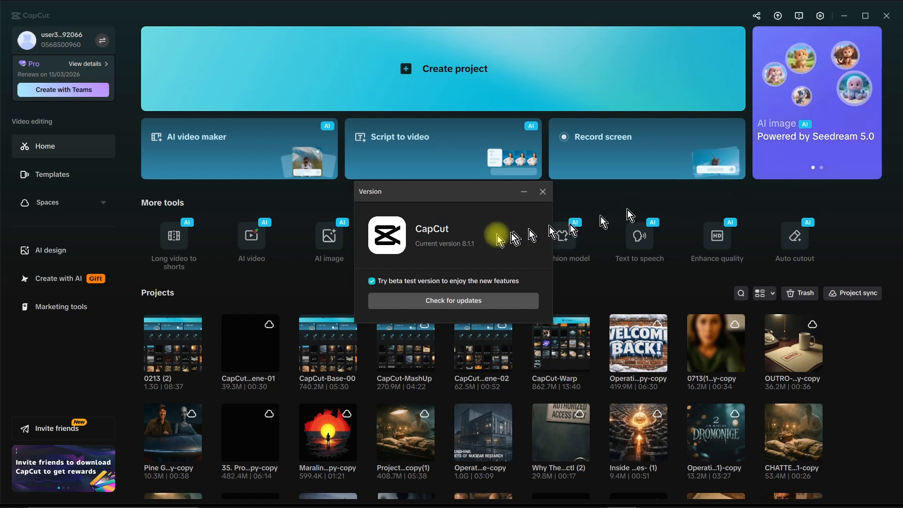
click(442, 300)
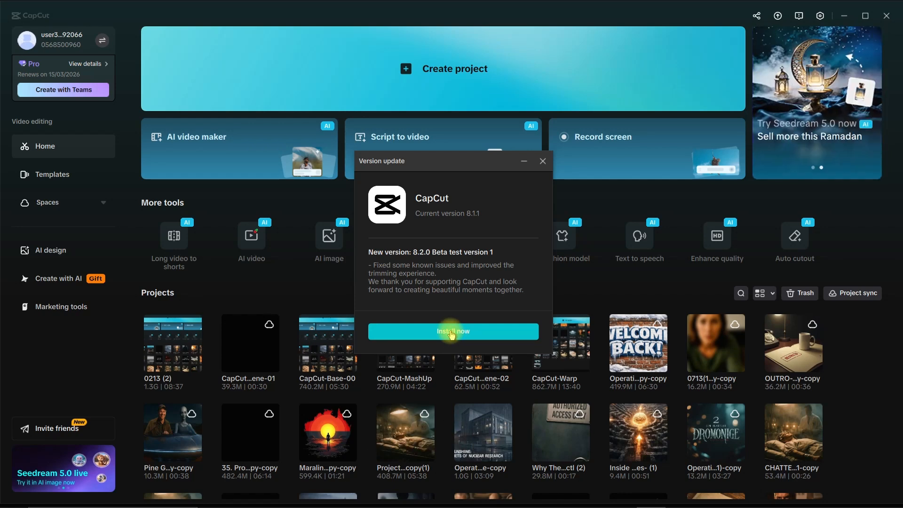
click(452, 332)
- Open the pinned Apps folder in File Explorer to examine the installed CapCut version folders, and close the window
drag(902, 65, 470, 80)
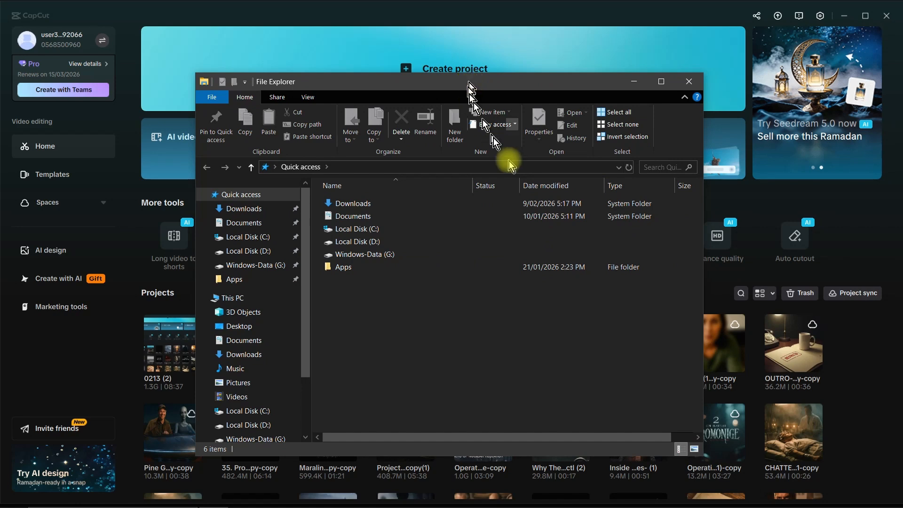
click(254, 279)
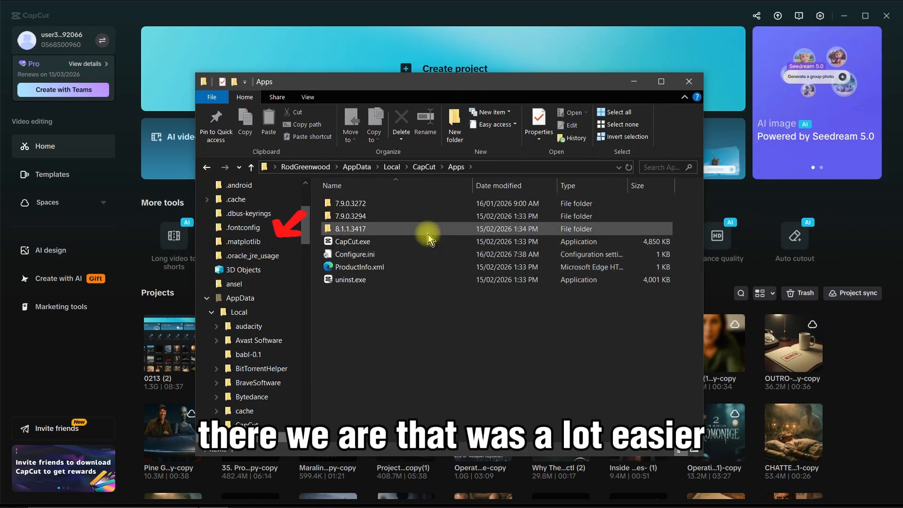
click(687, 81)
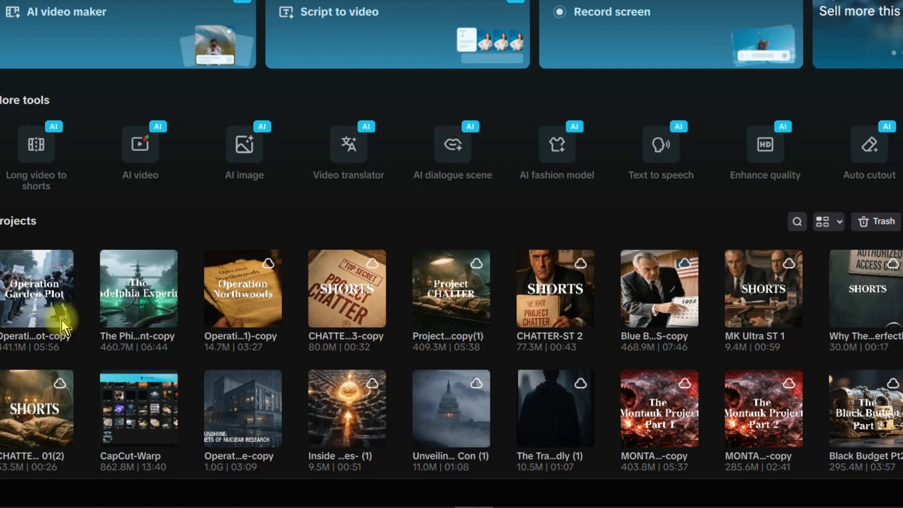
- Rename the Operation Garden Plot-copy project to Operation Garden Plot by removing the -copy suffix
right_click(67, 320)
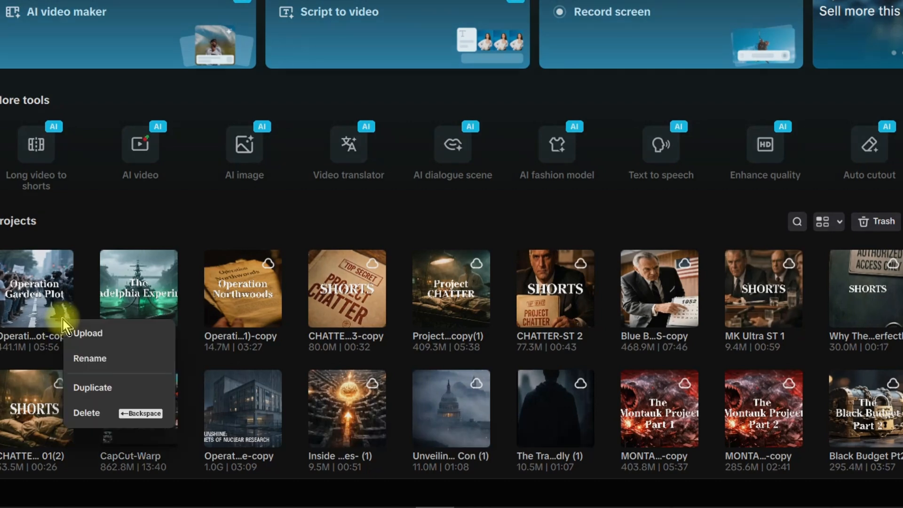
click(77, 357)
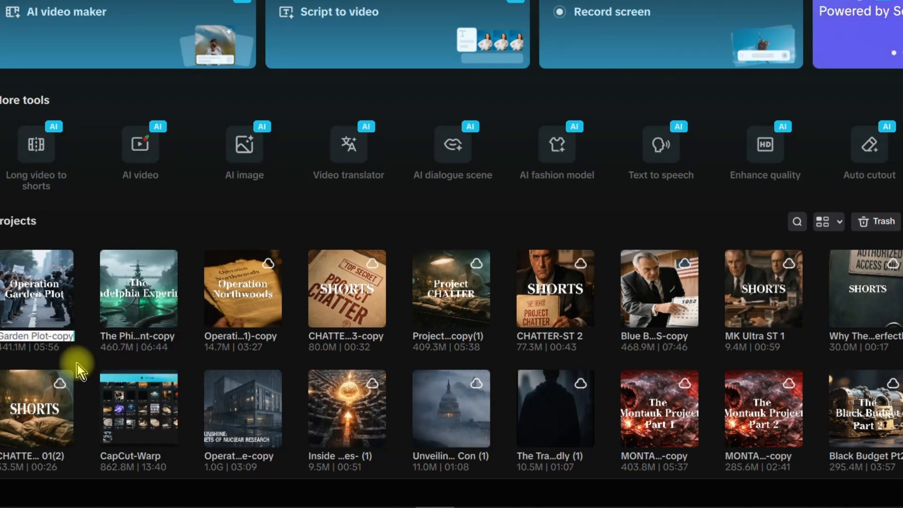
key(Right)
key(BackSpace)
key(BackSpace)
key(BackSpace)
key(BackSpace)
key(BackSpace)
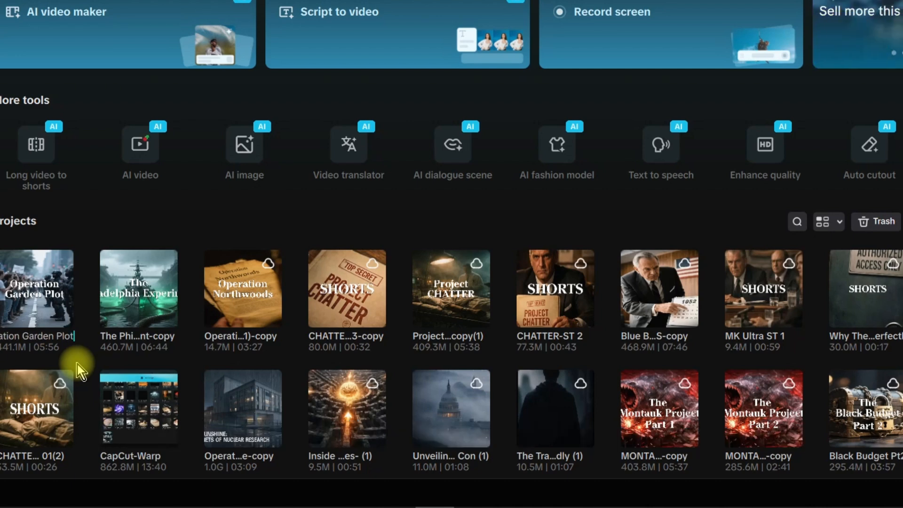
key(Return)
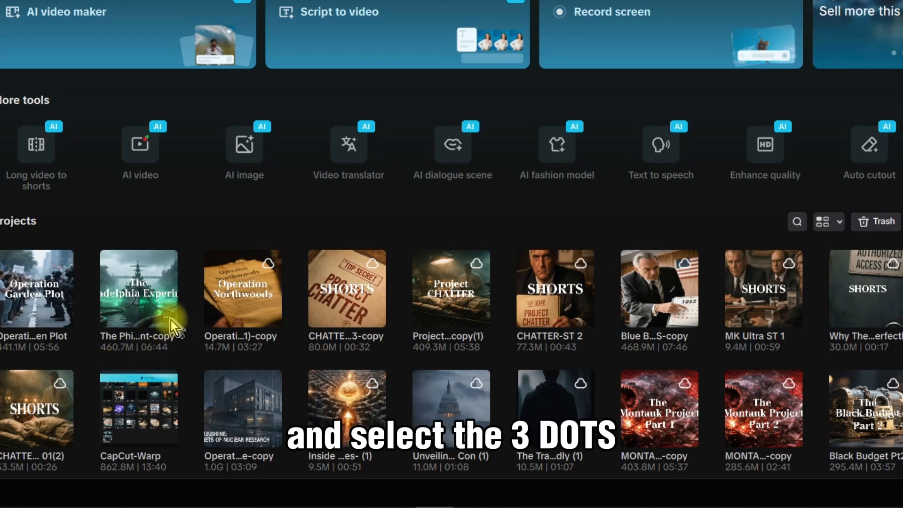
- Remove the -copy suffix from the name of the Philadelphia Experiment project
click(171, 320)
click(181, 358)
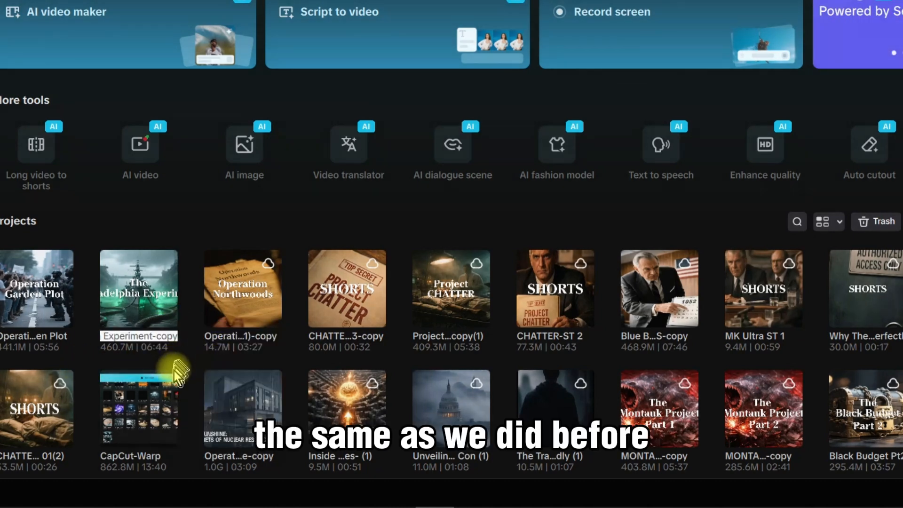
key(Right)
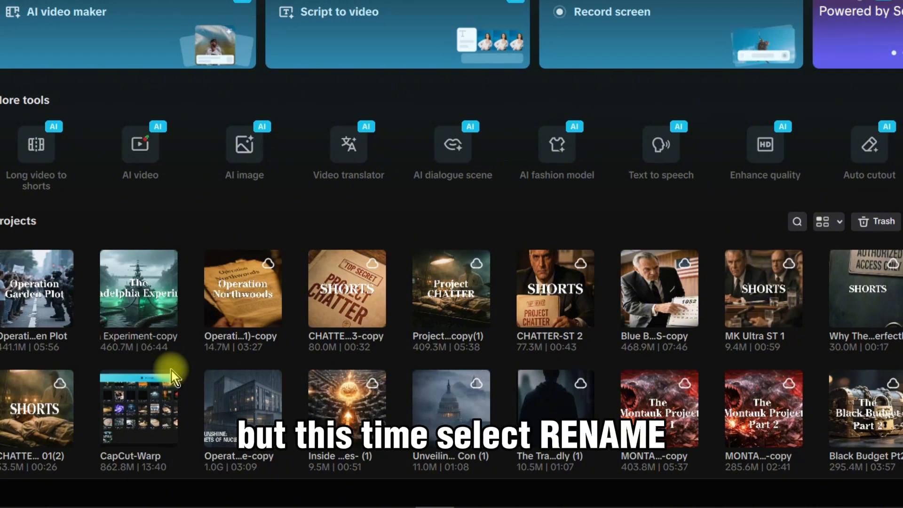
key(BackSpace)
key(BackSpace)
key(BackSpace)
key(BackSpace)
key(BackSpace)
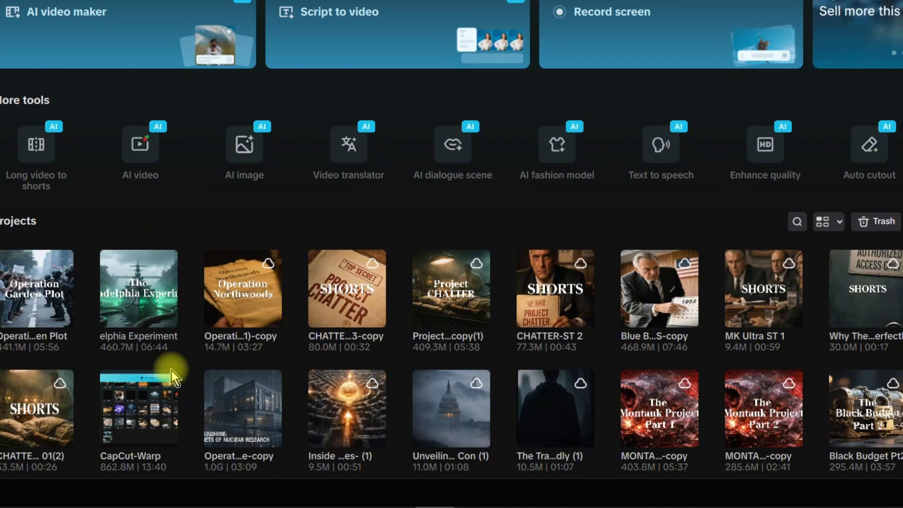
key(Return)
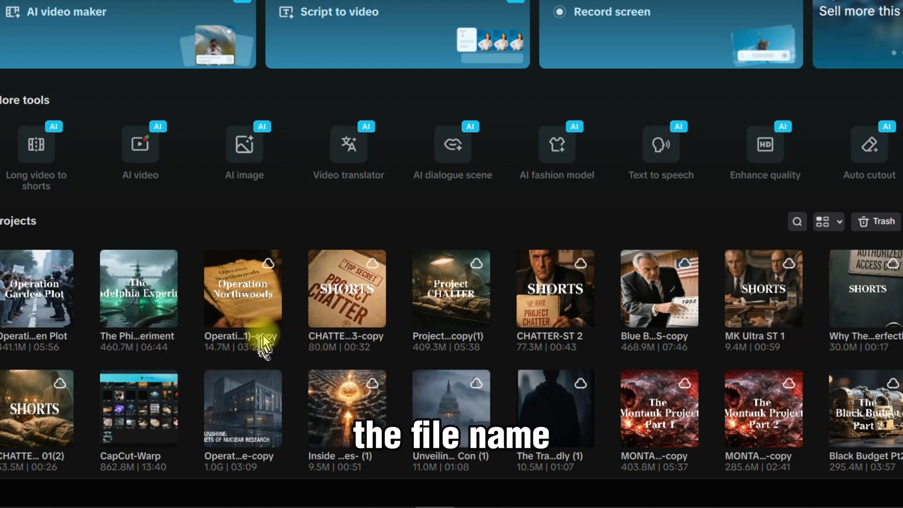
- Remove the -copy suffix from the Operation Northwood_ (1)-copy project's name
right_click(271, 318)
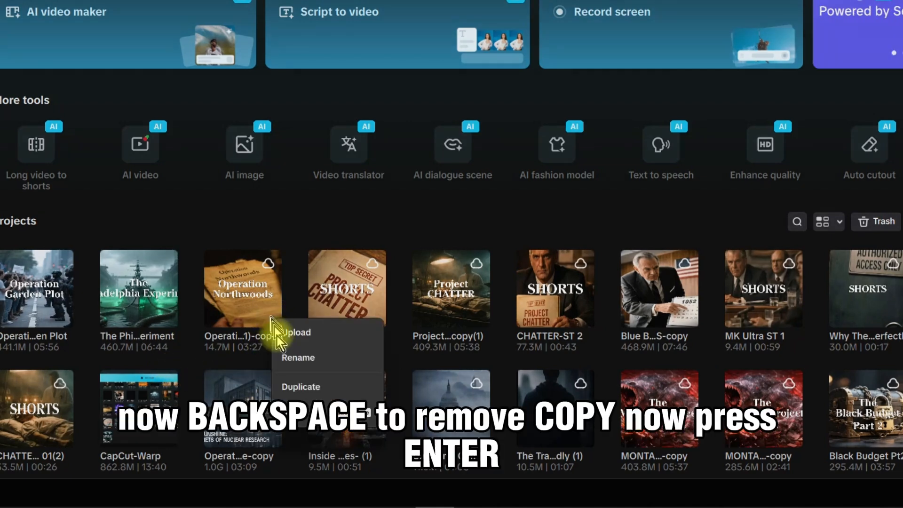
click(288, 358)
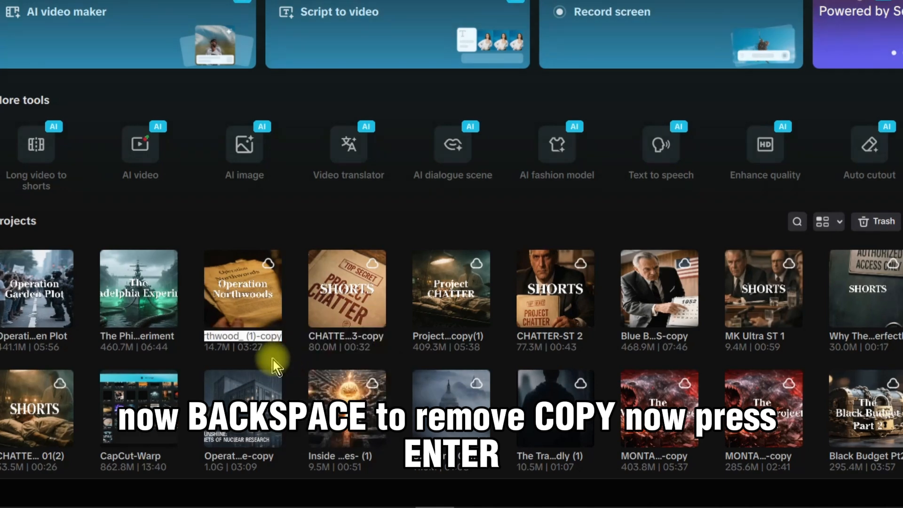
key(End)
key(BackSpace)
key(BackSpace)
key(BackSpace)
key(BackSpace)
key(BackSpace)
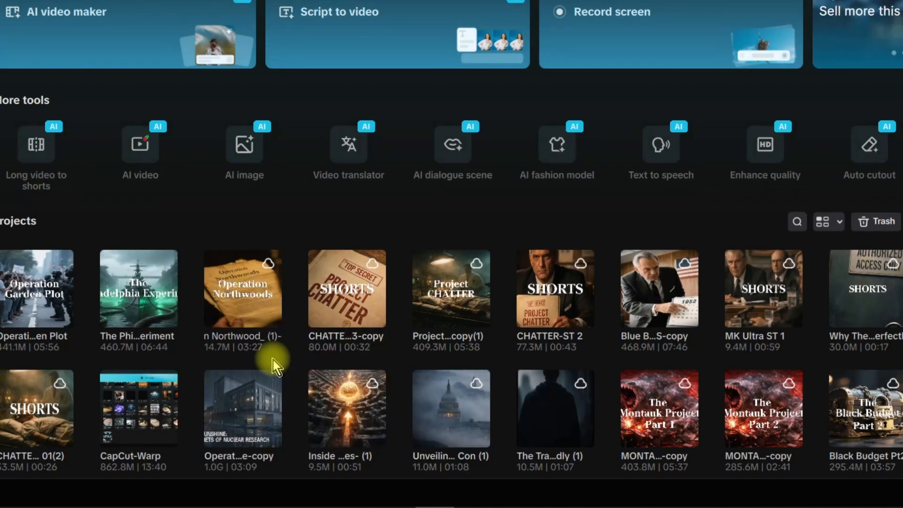
key(Return)
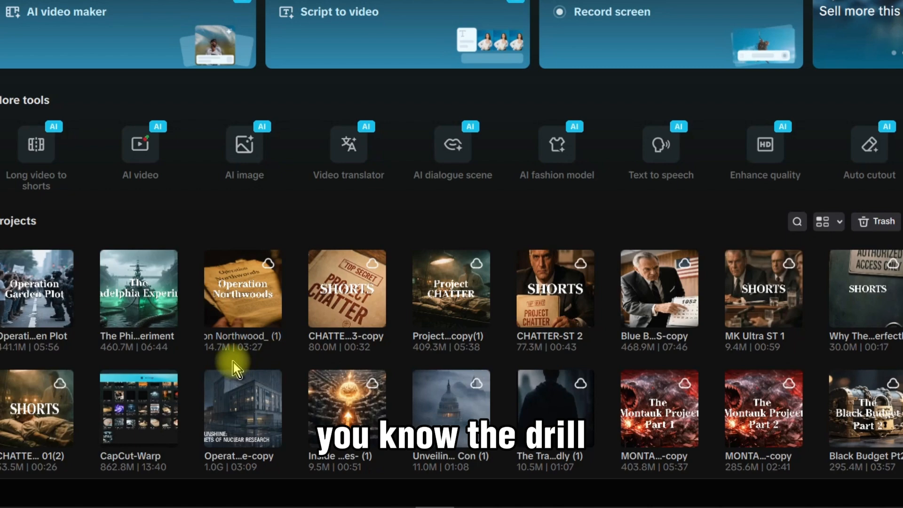
key(Return)
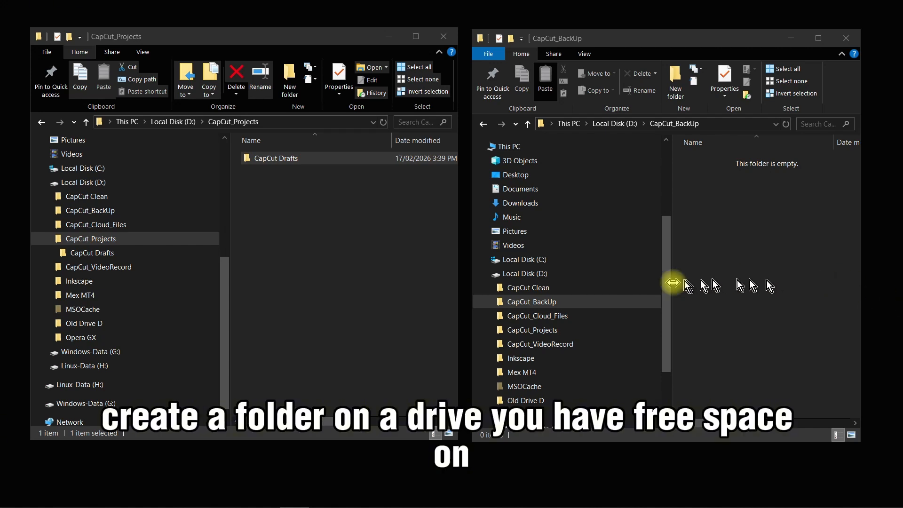
- In File Explorer, show drive D's CapCut_BackUp folder in one window and CapCut Drafts inside CapCut_Projects in the other
click(539, 301)
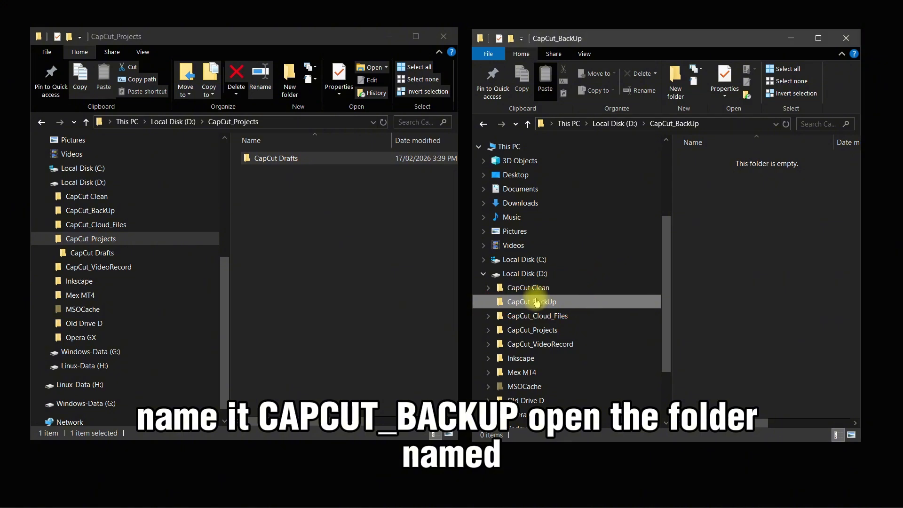
click(83, 239)
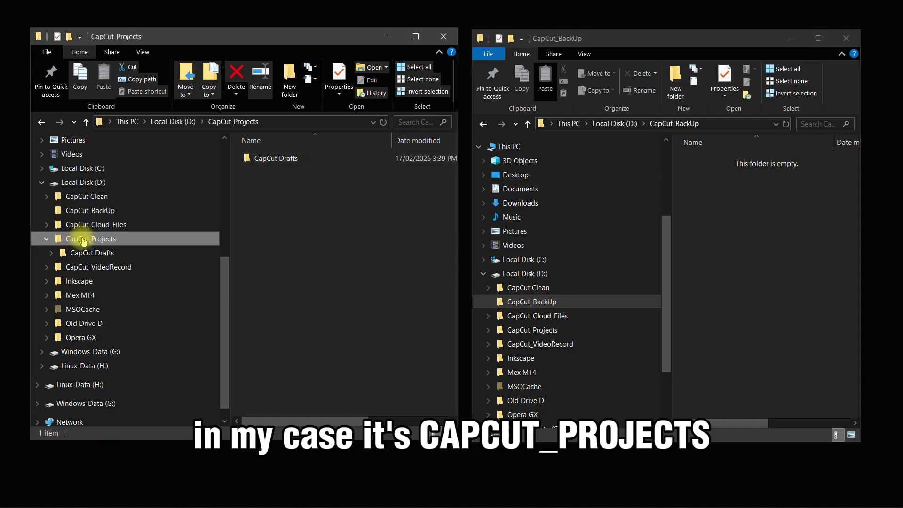
click(84, 254)
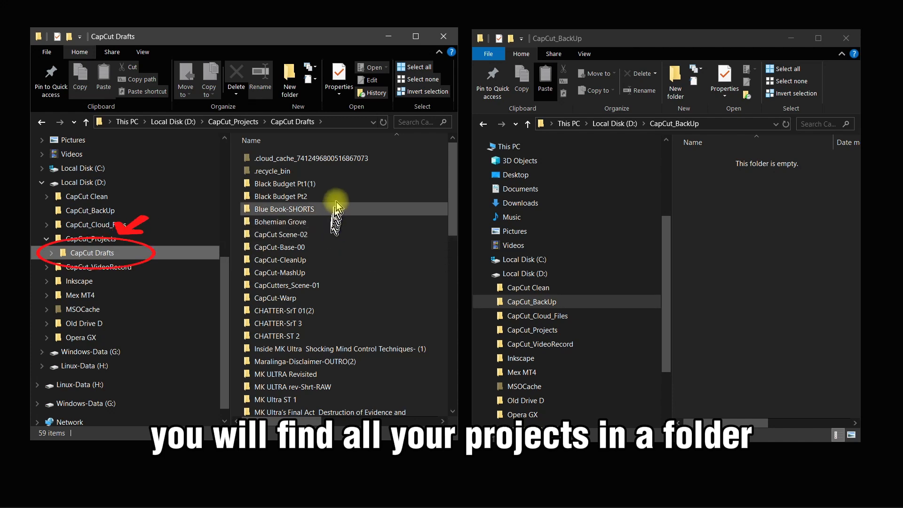
- Move all project folders except the .cloud_cache and .recycle_bin folders from CapCut Drafts to CapCut_BackUp
click(279, 159)
ctrl+click(281, 167)
click(436, 91)
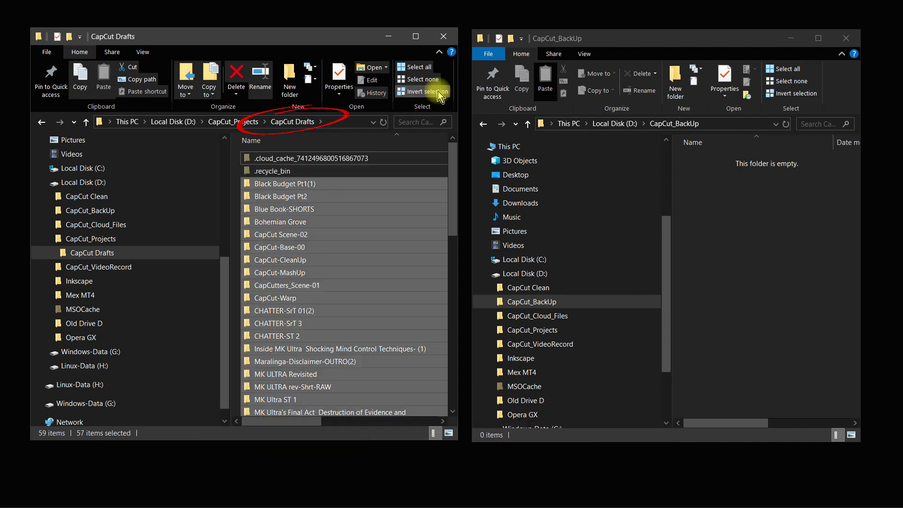
right_click(299, 233)
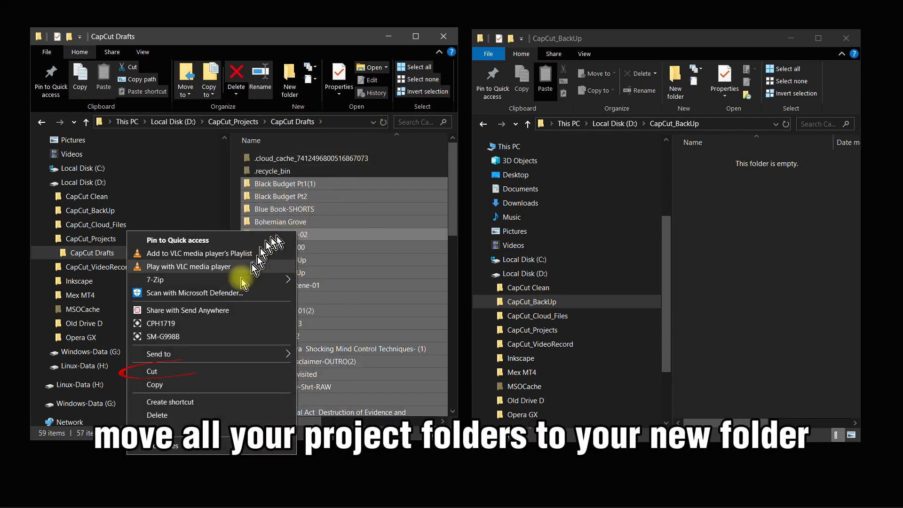
click(212, 371)
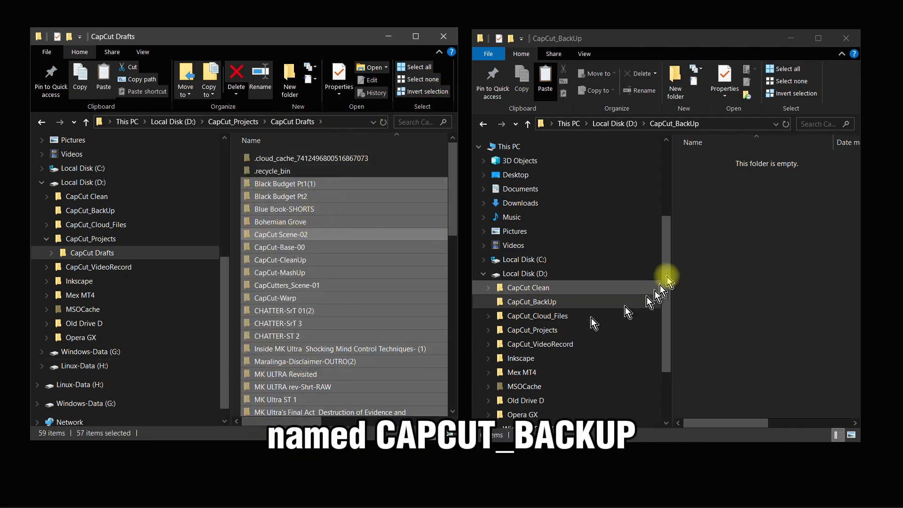
right_click(705, 196)
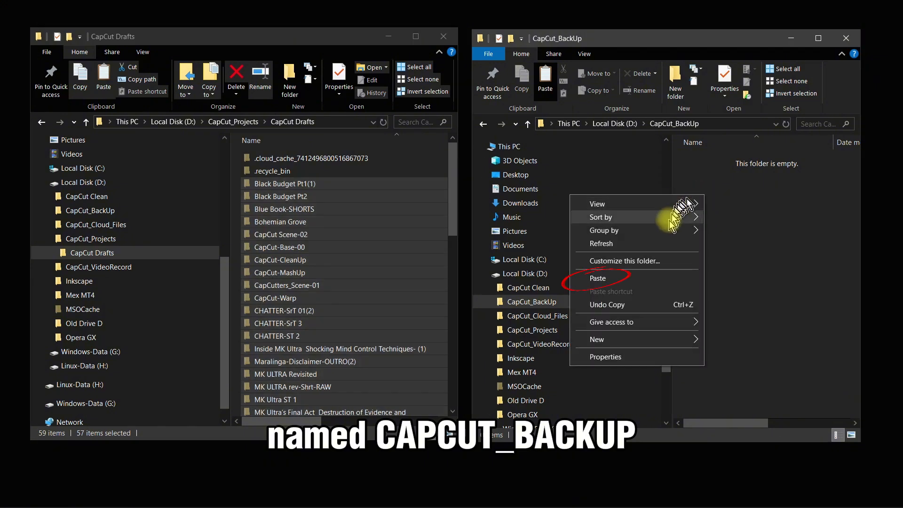
click(650, 278)
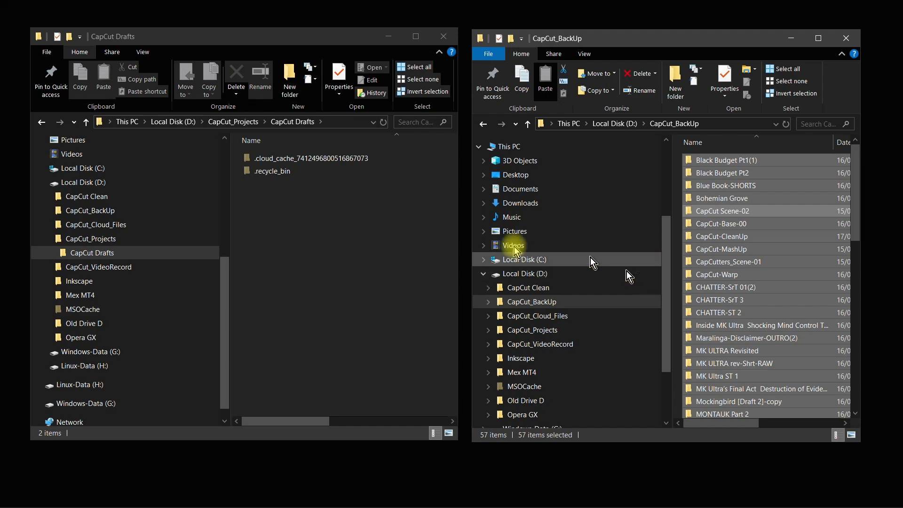
- Launch CapCut to check its project list with the drafts moved out, and close it
mouse_move(235, 503)
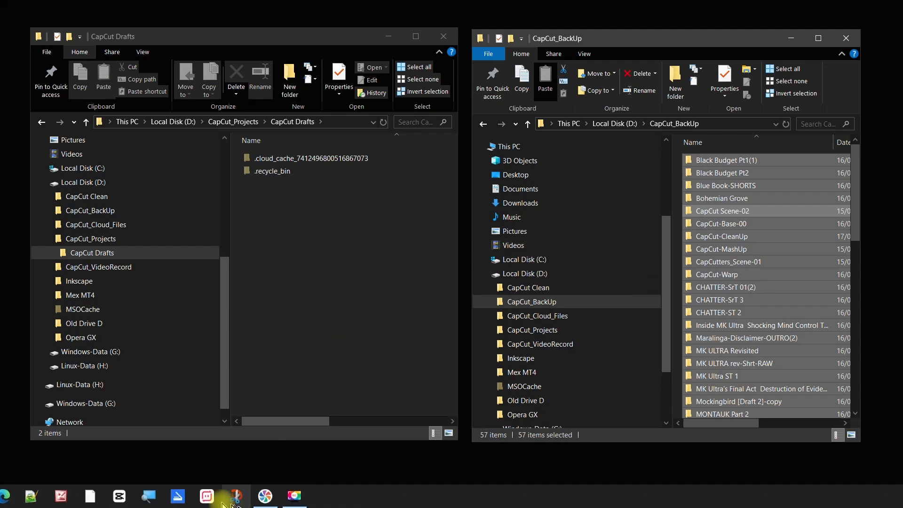
click(120, 497)
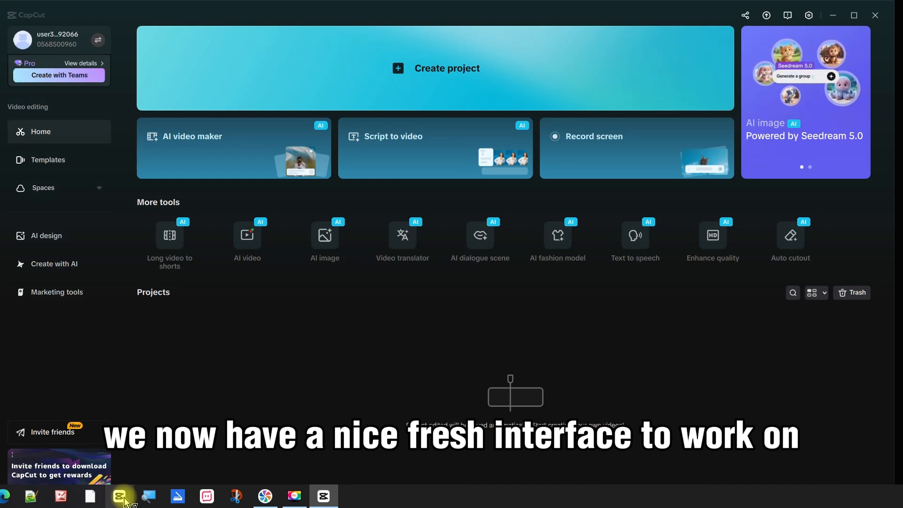
click(878, 17)
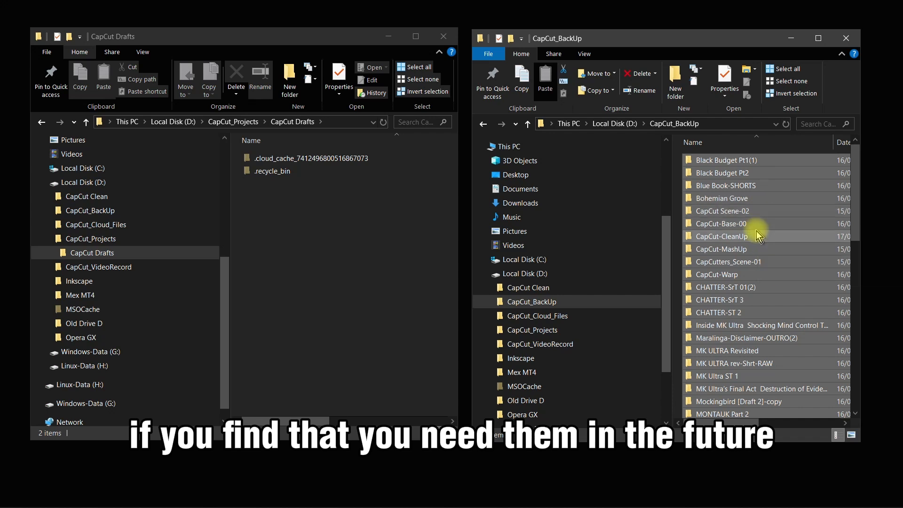
- Move the selected project folders from CapCut_BackUp back to CapCut Drafts
right_click(757, 231)
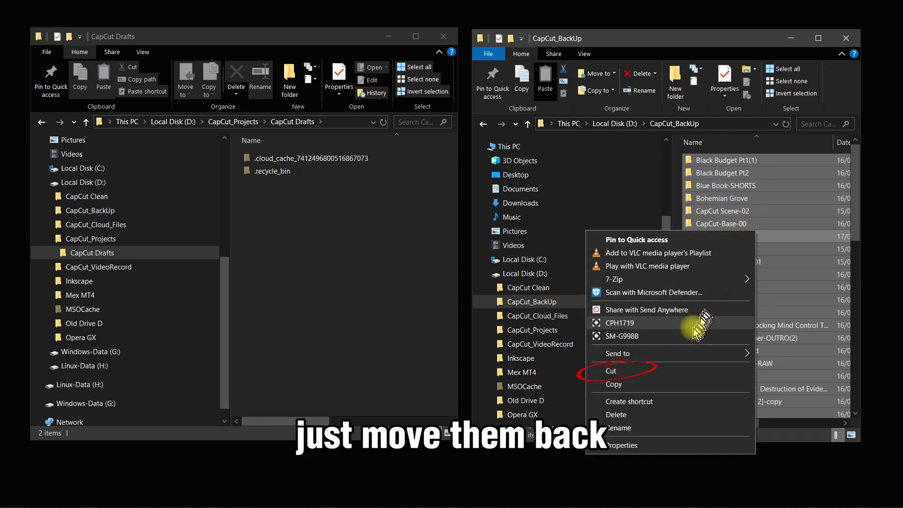
click(660, 376)
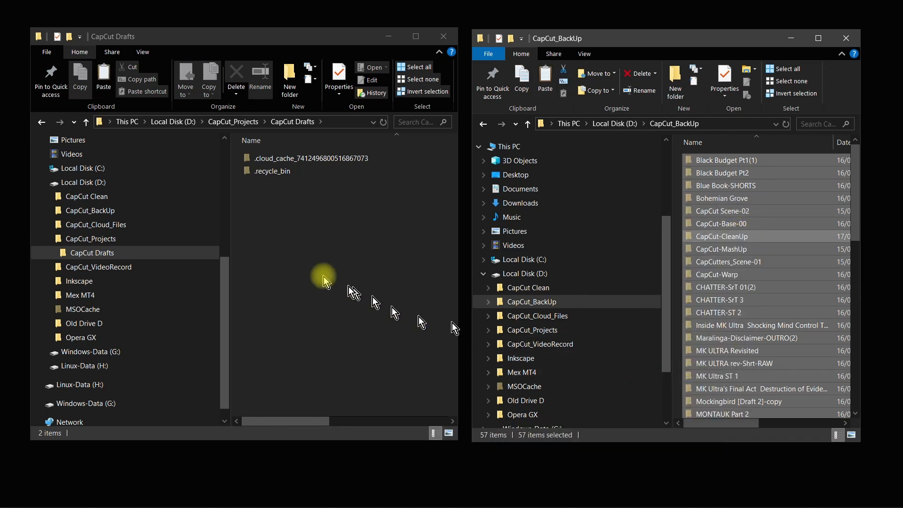
right_click(264, 201)
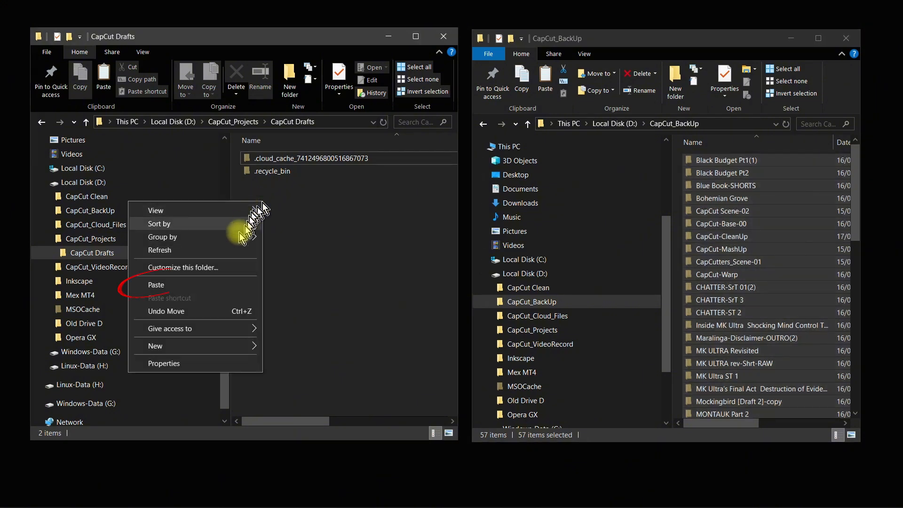
click(231, 288)
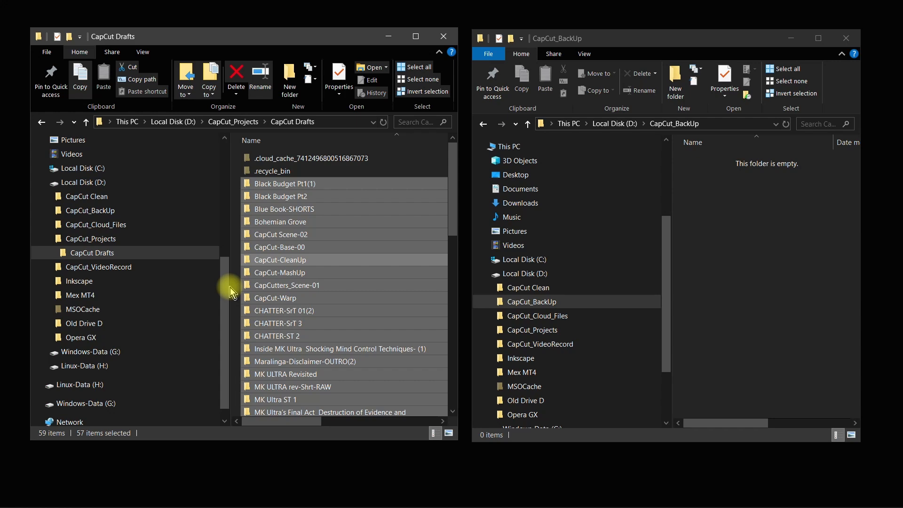
- Launch CapCut to check the restored projects, and open the .recycle_bin folder in CapCut Drafts
mouse_move(203, 502)
click(119, 496)
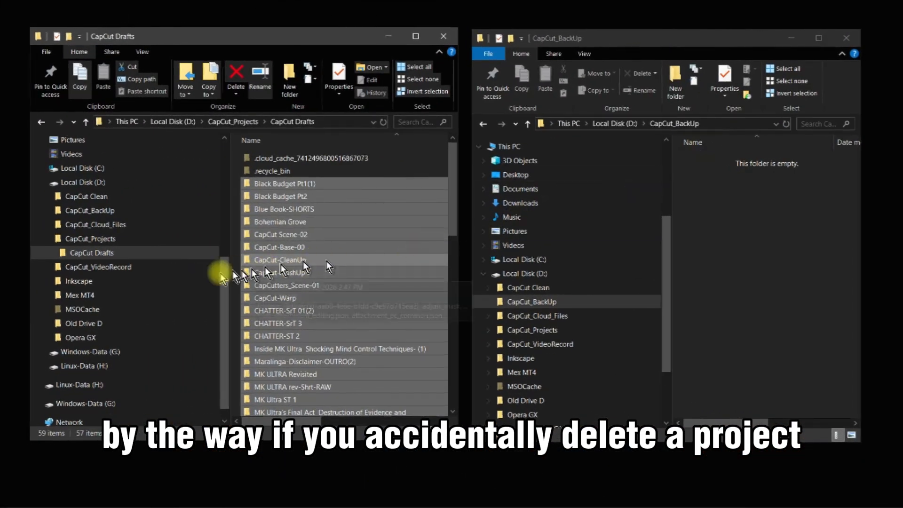
double_click(272, 173)
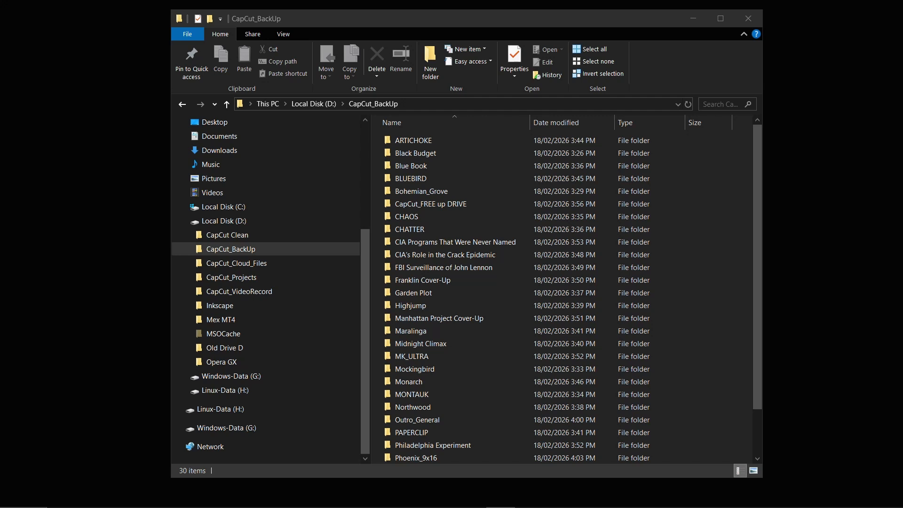
- Expand CapCut_BackUp and examine its CHATTER, CIA Programs That Were Never Named, CIA's Role in the Crack Epidemic and MK_ULTRA subfolders
click(188, 250)
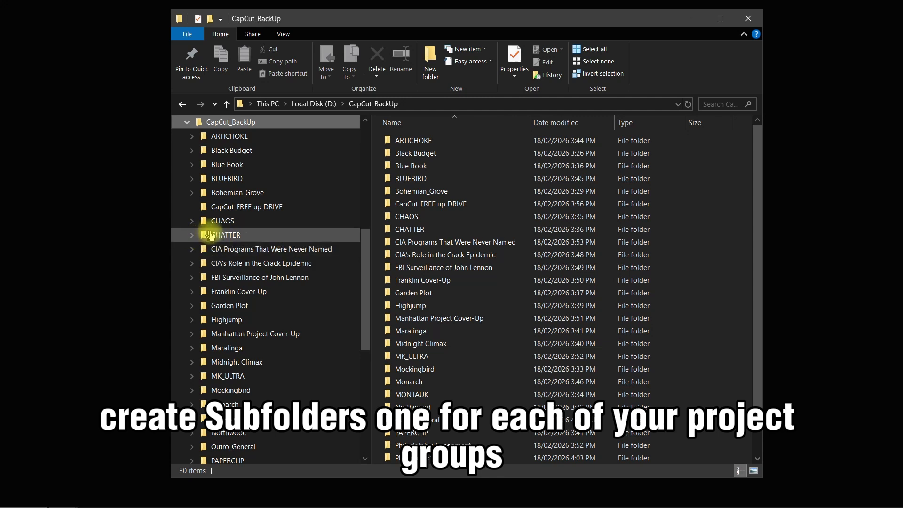
click(210, 235)
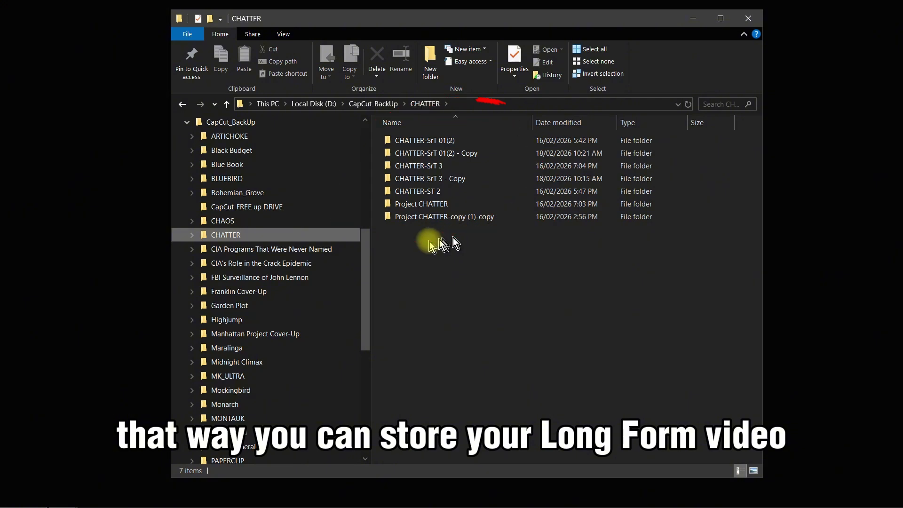
click(246, 253)
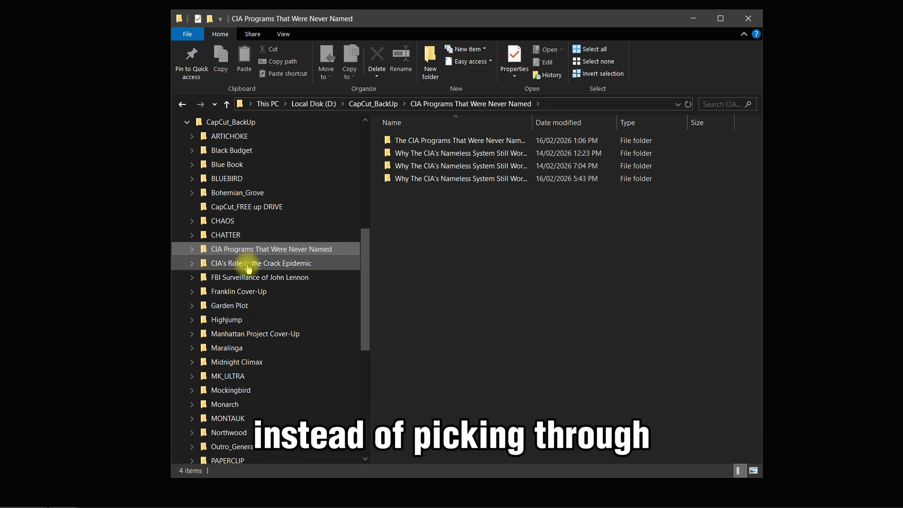
click(248, 266)
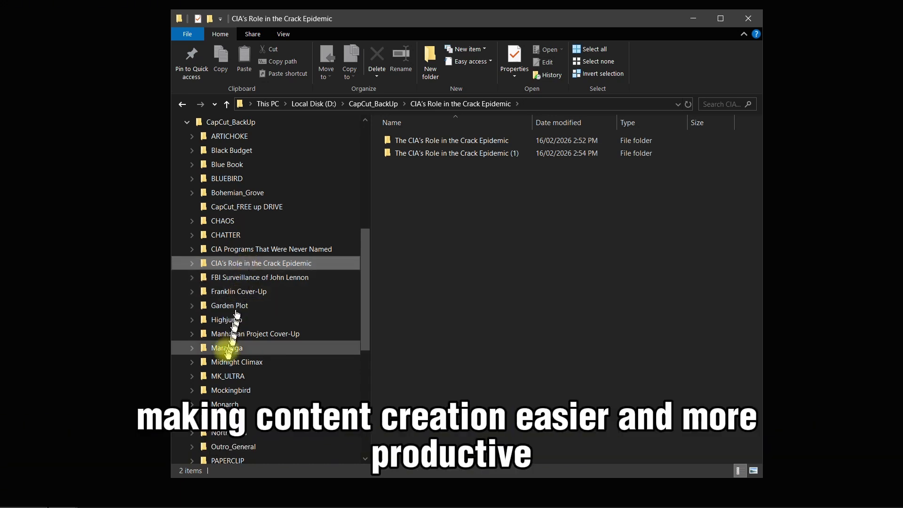
click(217, 381)
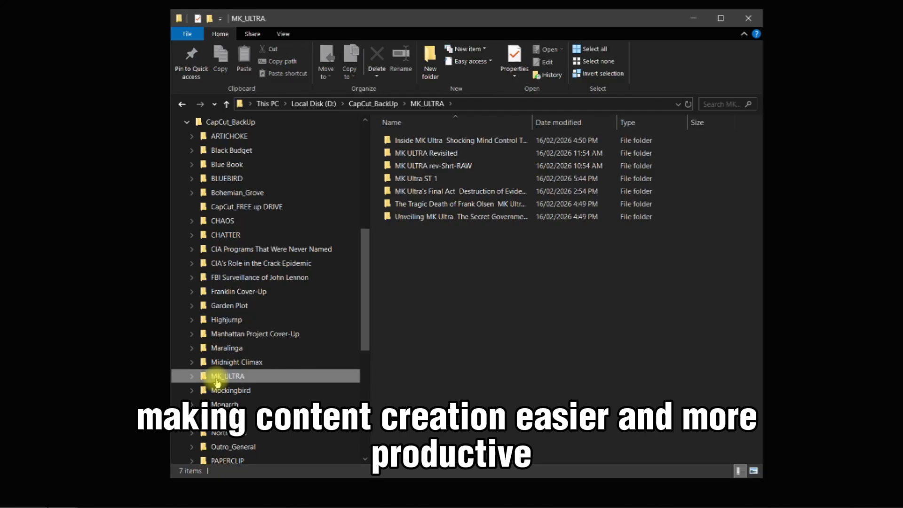